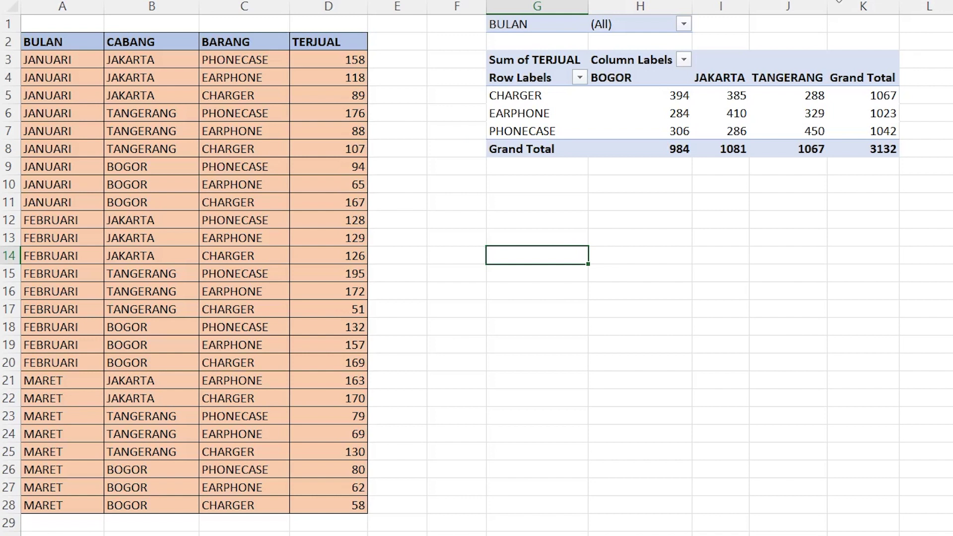
Examine the monthly sales data in A2:D28 and the corresponding sums per item and branch in the pivot table
left_click(342, 219)
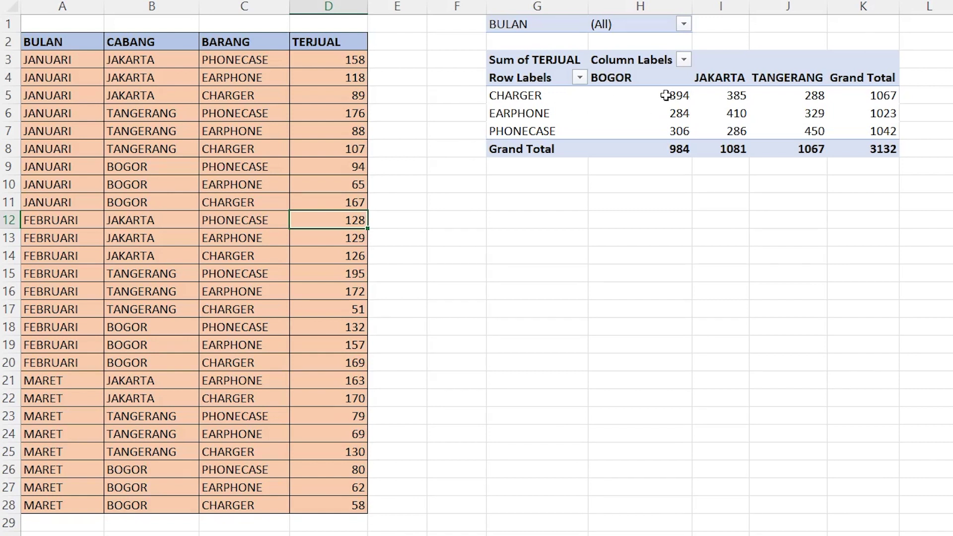
mouse_move(639, 101)
left_click_drag(639, 101, 861, 132)
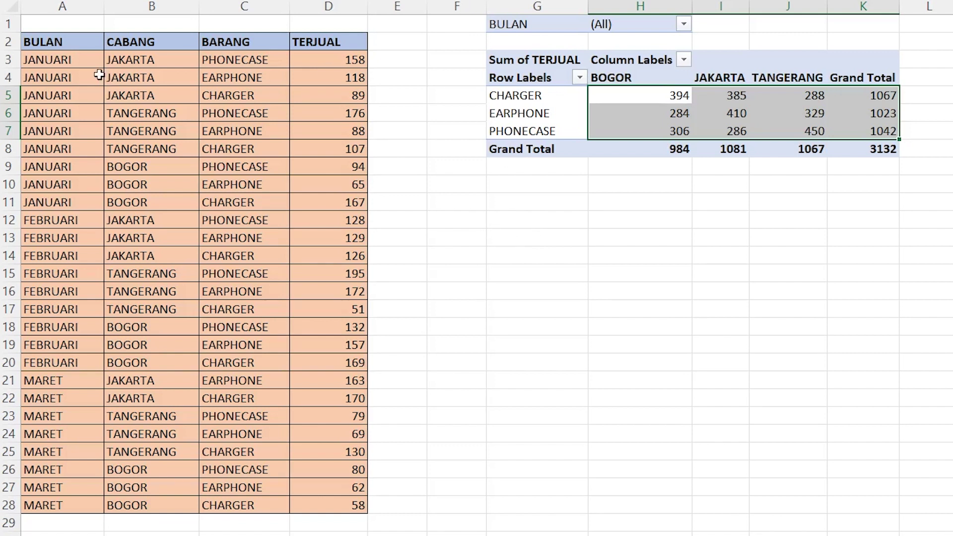
left_click(75, 56)
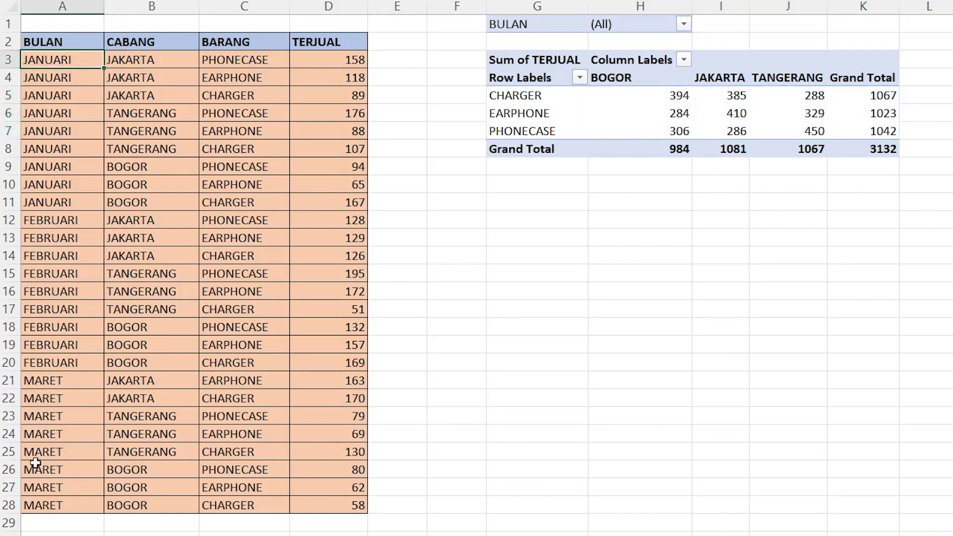
left_click(67, 508)
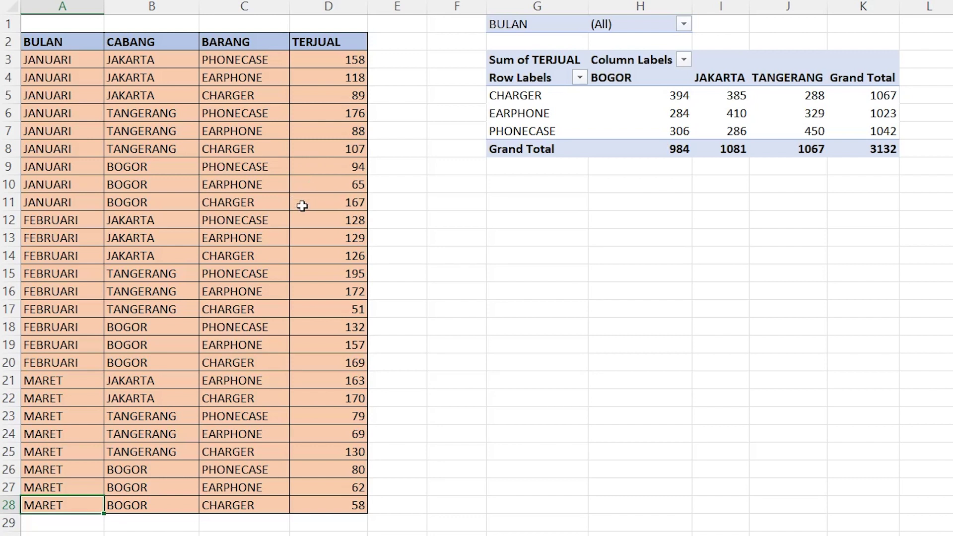
mouse_move(653, 95)
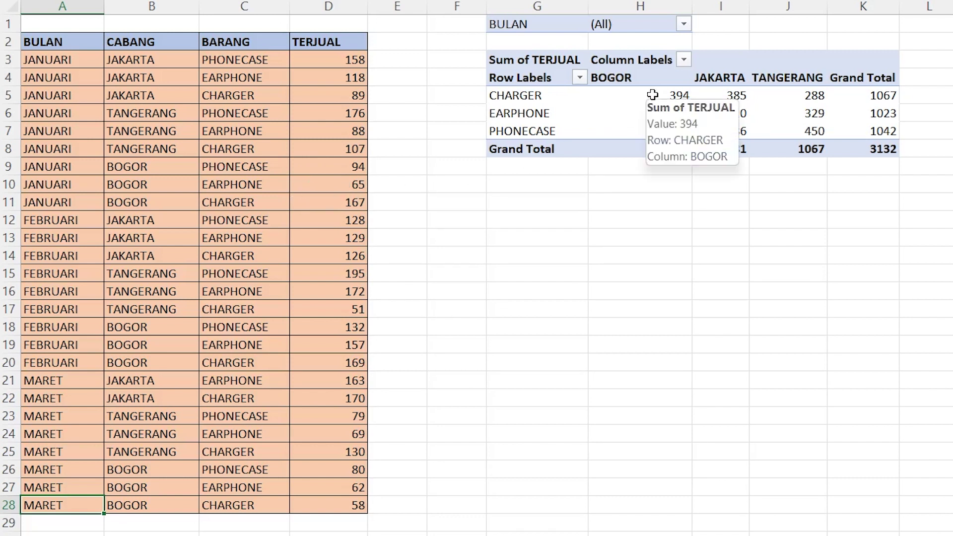
left_click_drag(644, 95, 874, 130)
left_click(546, 256)
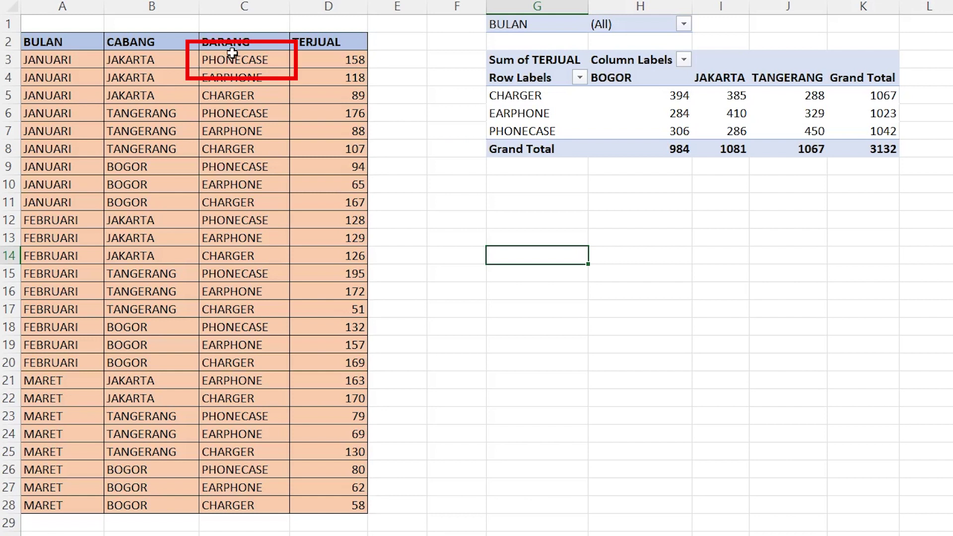
left_click(204, 63)
left_click(171, 60)
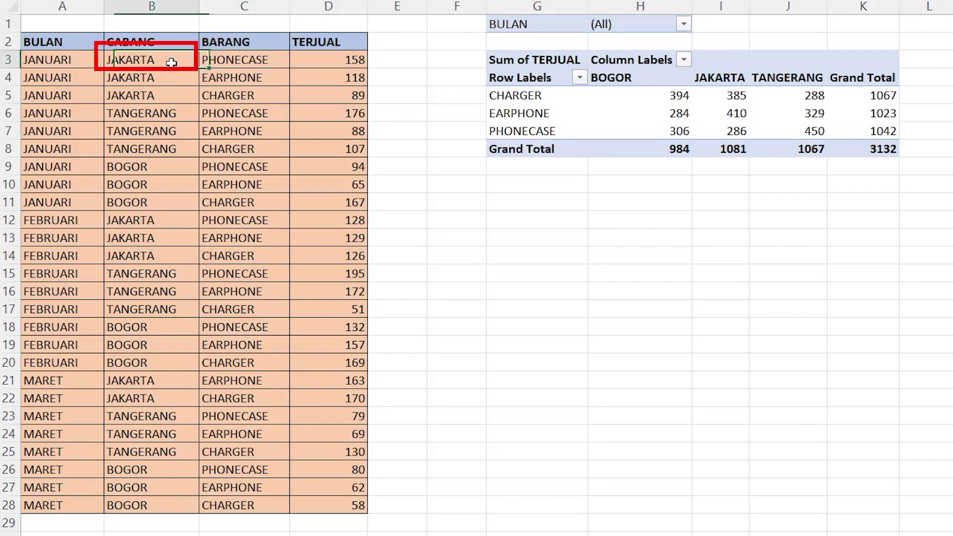
left_click(301, 56)
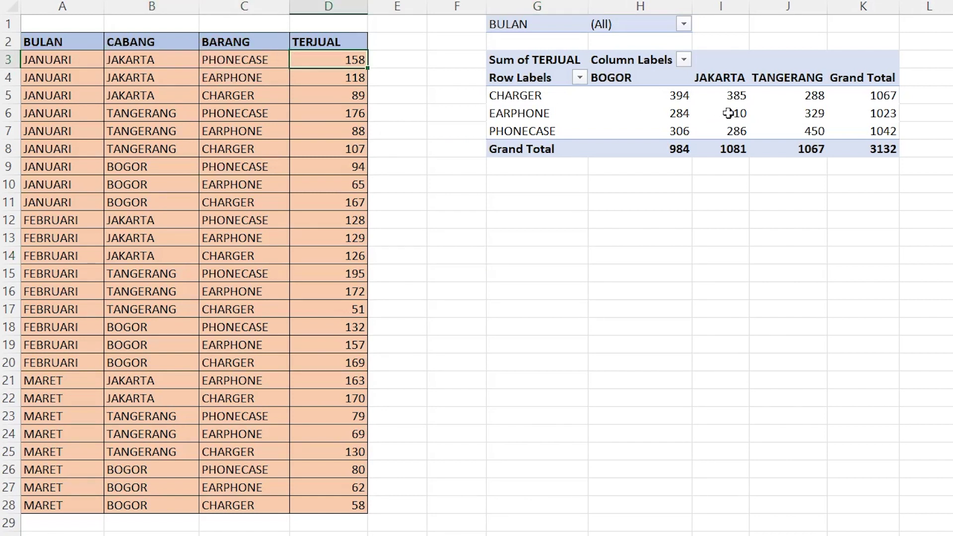
left_click(715, 95)
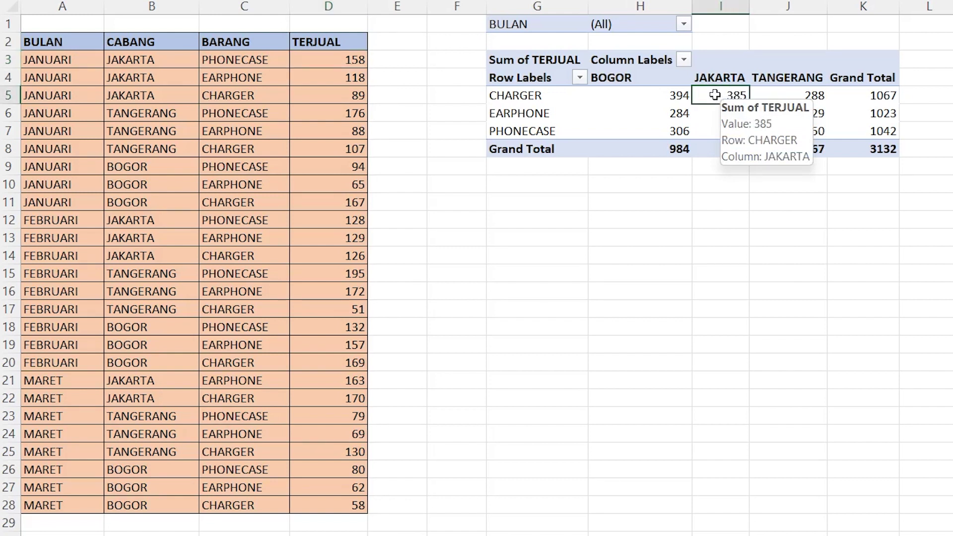
Highlight the pivot table's Jakarta PHONECASE value and the January Jakarta PHONECASE sales cell D3 in yellow
left_click(727, 135)
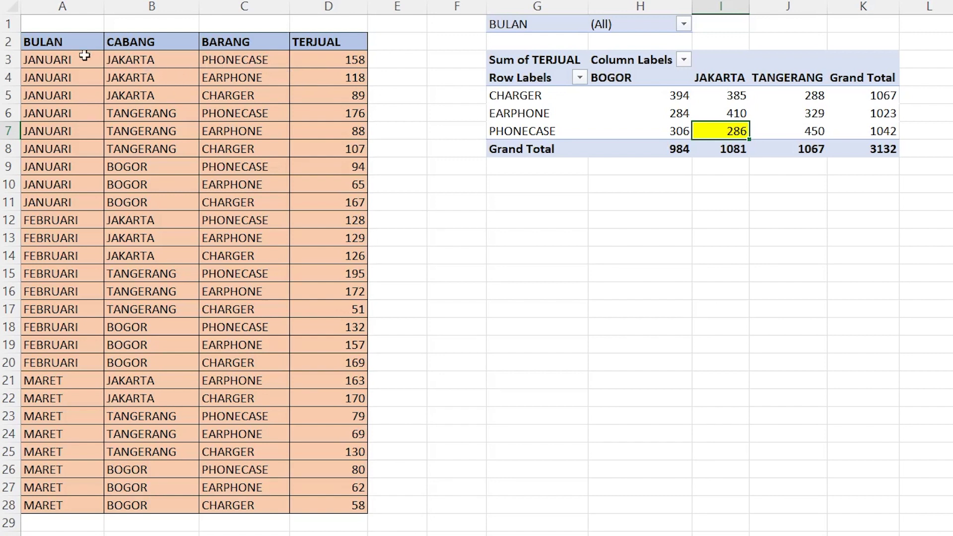
left_click(34, 57)
left_click(46, 505)
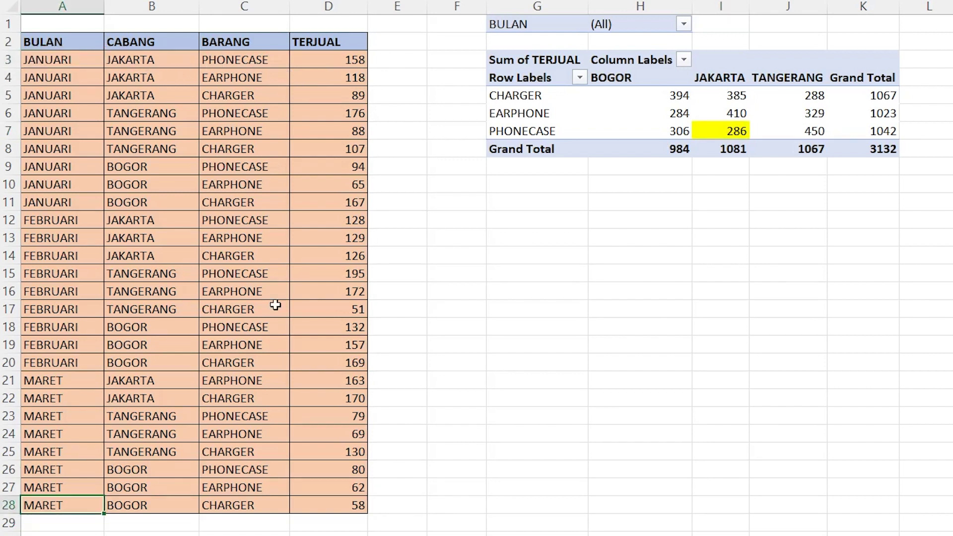
left_click(326, 61)
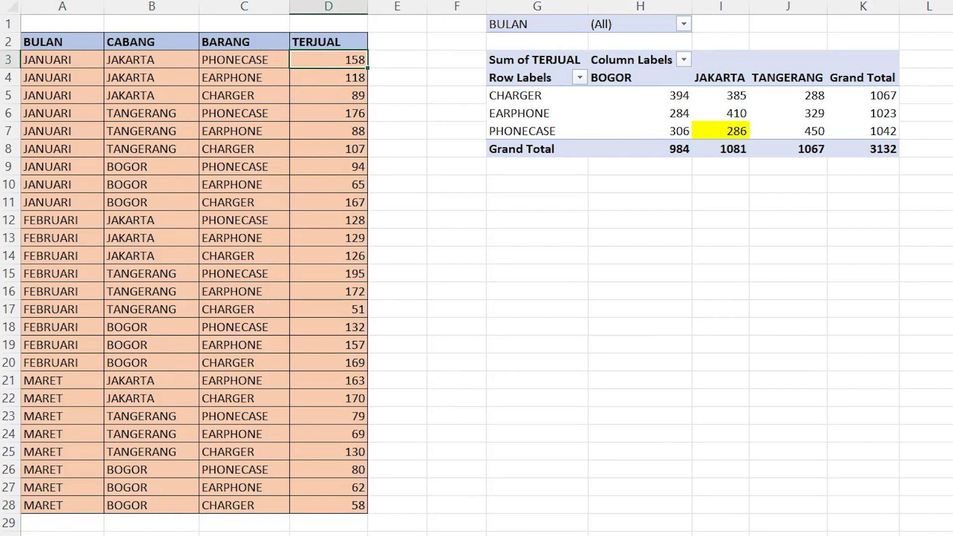
key("F4")
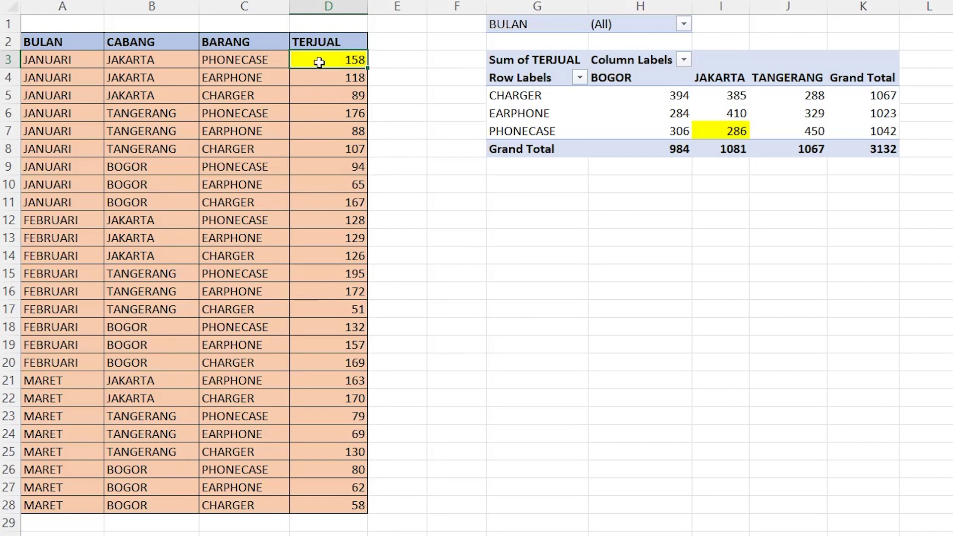
Set the January Jakarta PHONECASE sales in cell D3 to 150
left_click(720, 131)
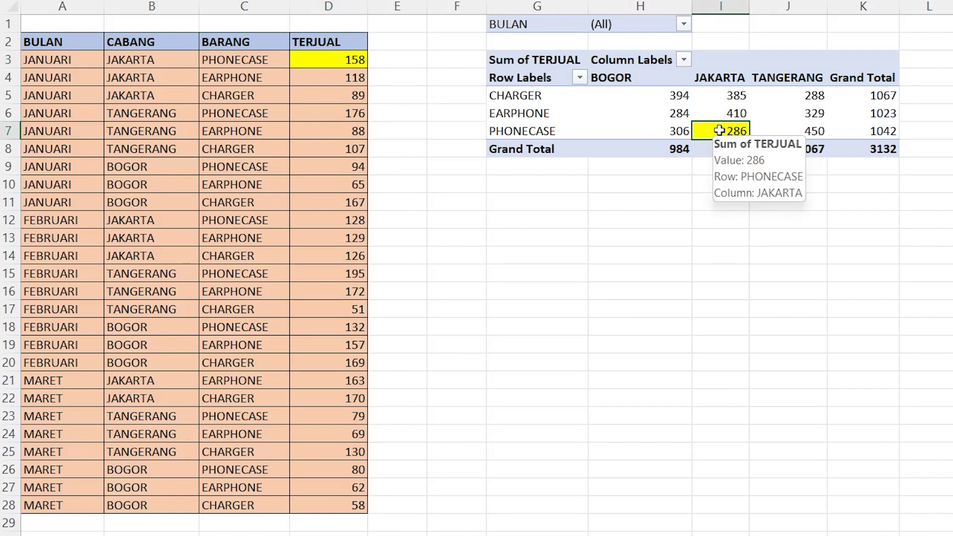
left_click(329, 59)
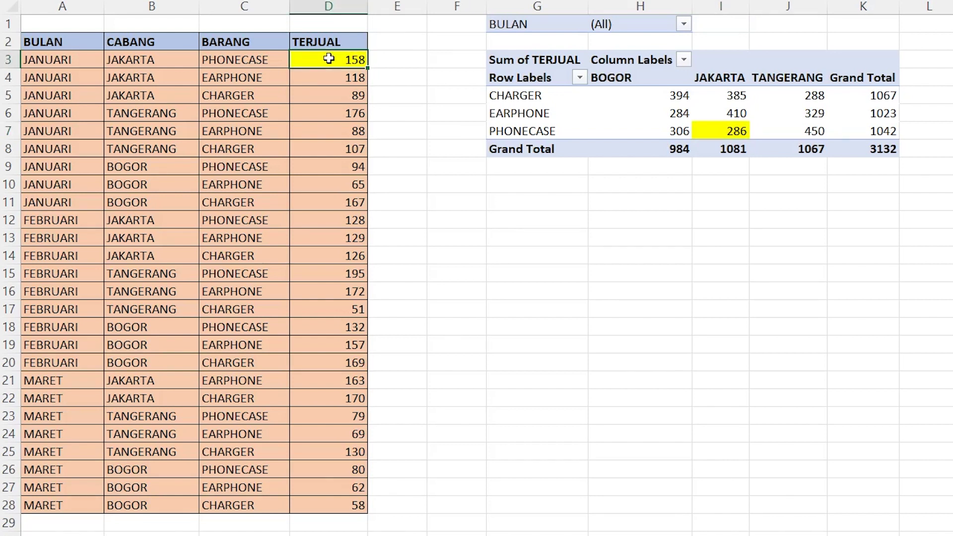
type("150")
key("Return")
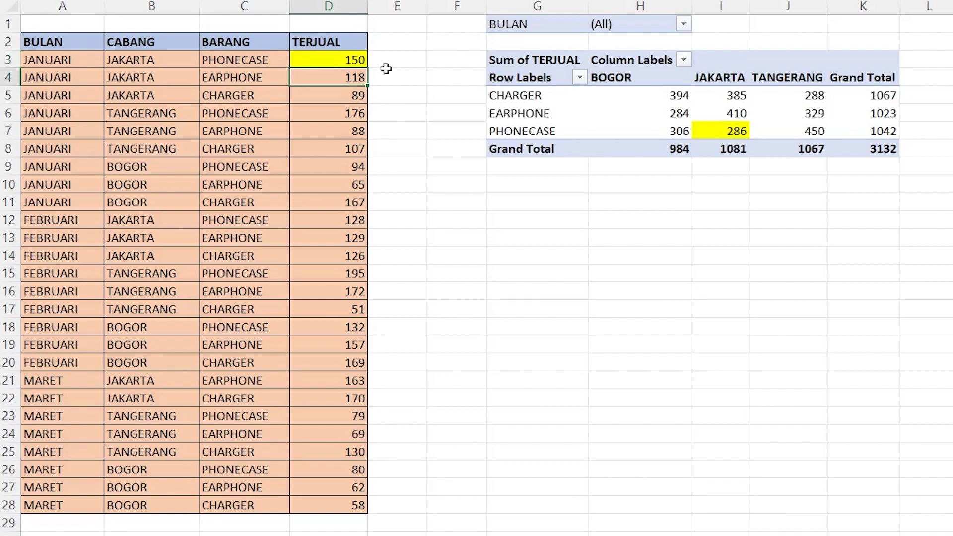
Refresh the pivot table from the edited source data and check the Jakarta PHONECASE value and the grand totals
left_click(720, 135)
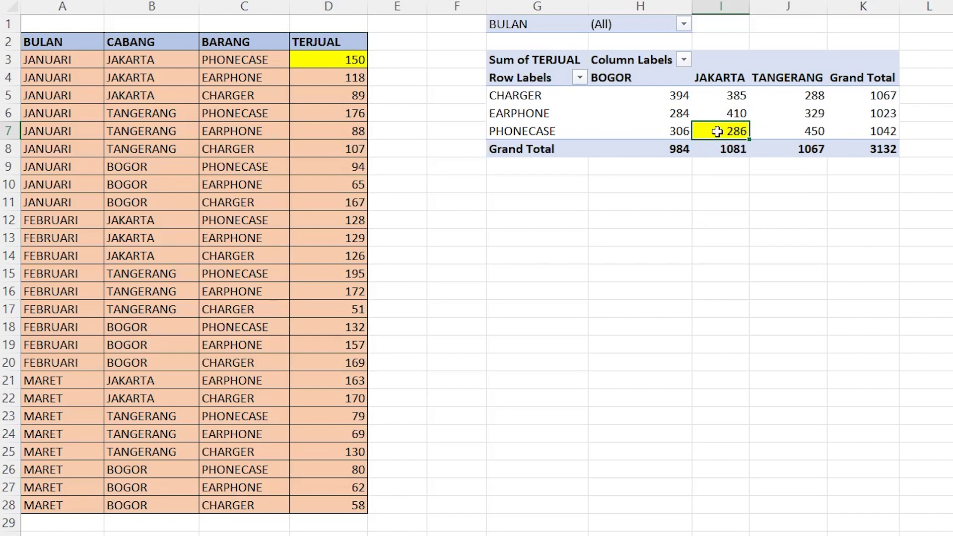
mouse_move(715, 130)
left_click(665, 110)
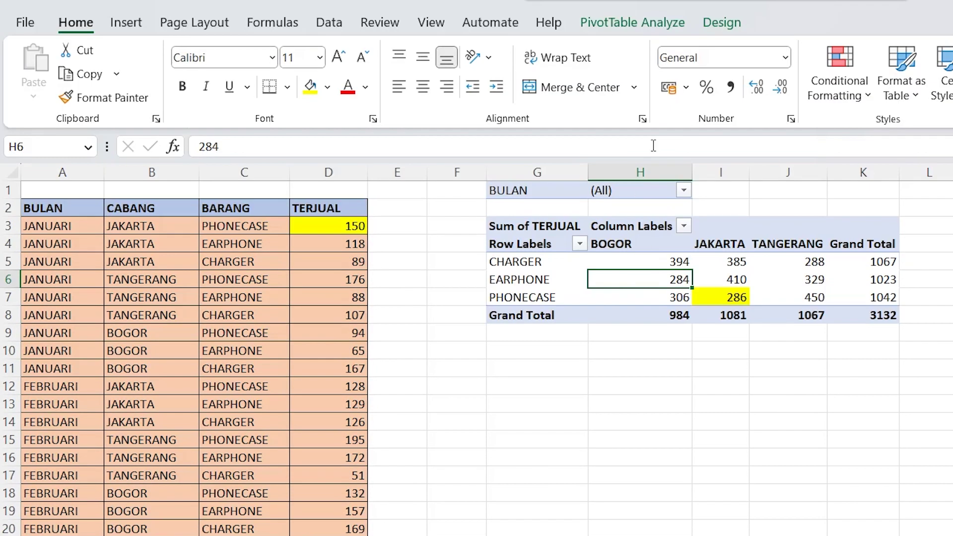
left_click(622, 22)
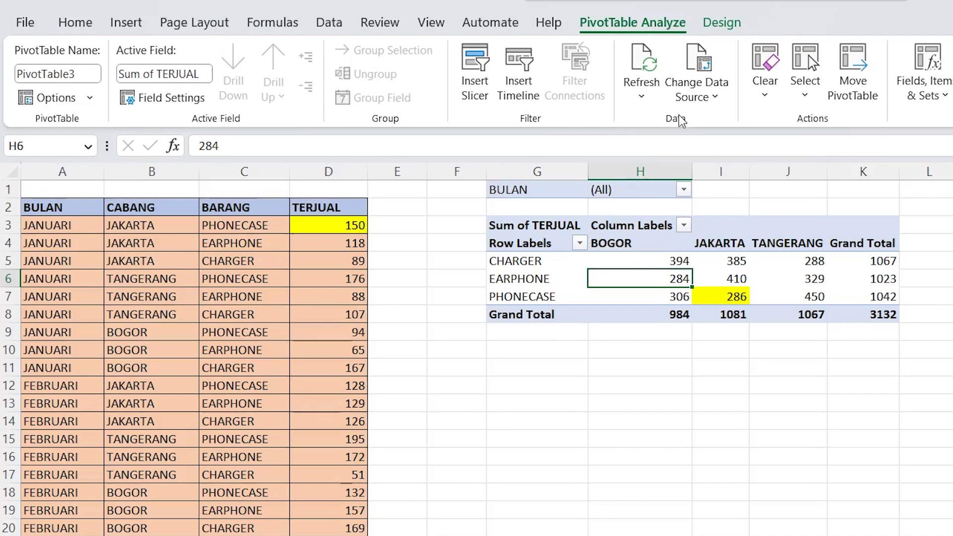
left_click(648, 67)
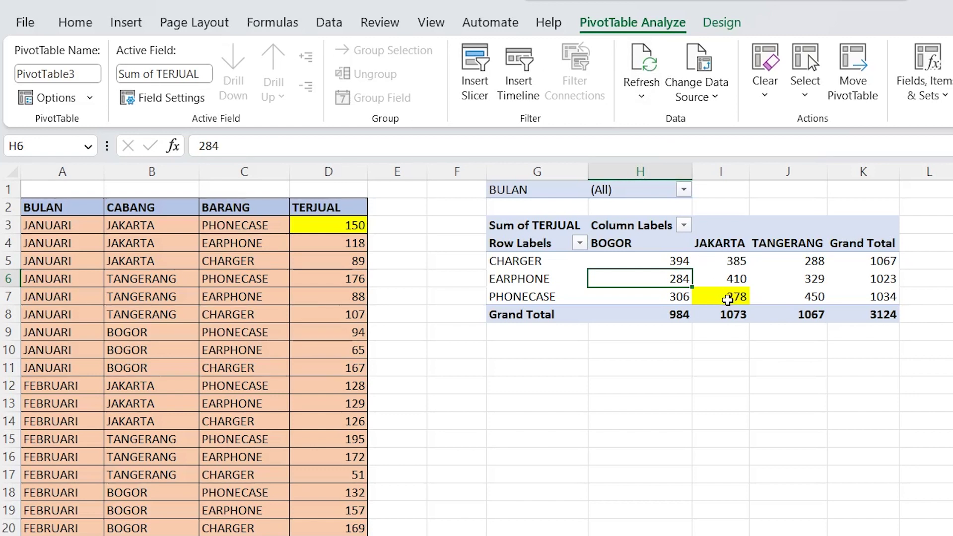
left_click(720, 299)
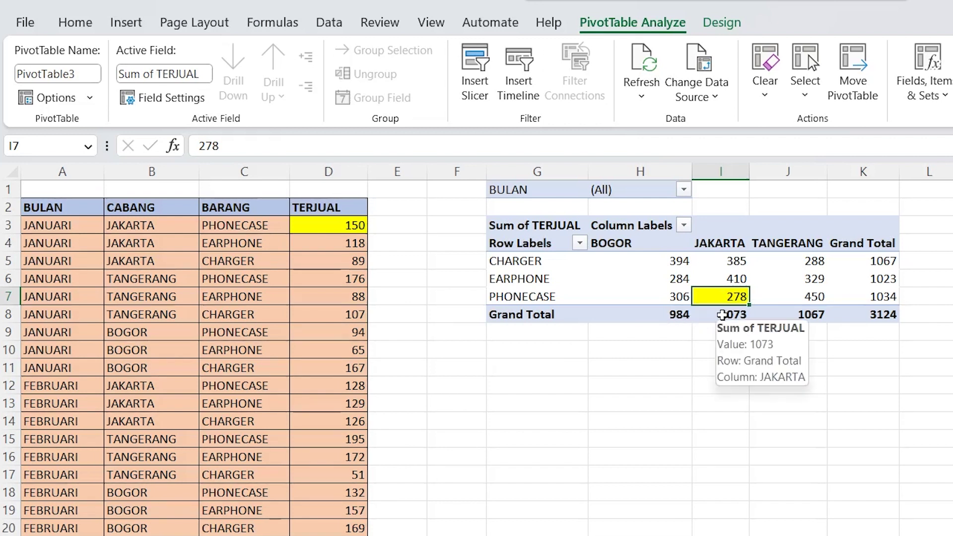
left_click(710, 319)
left_click(865, 315)
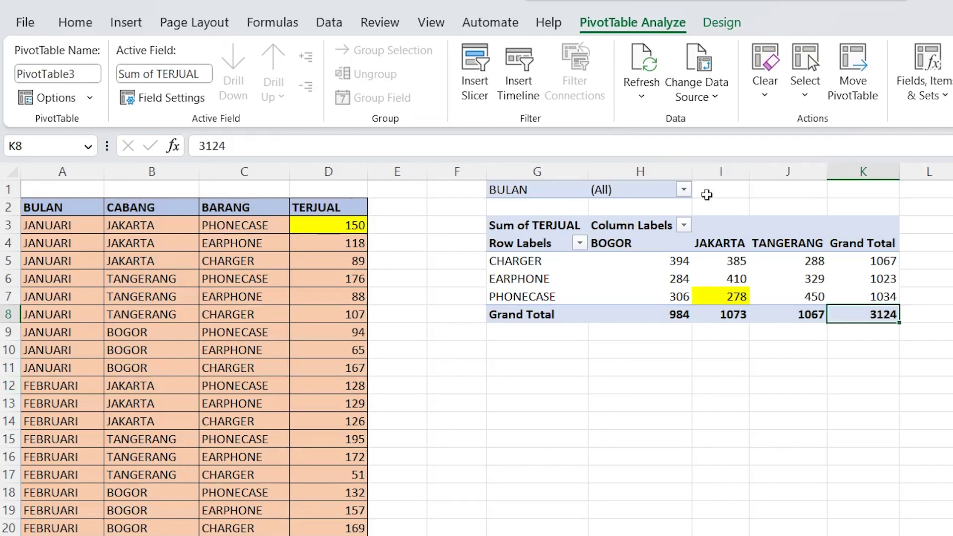
Filter the pivot table by BULAN to show only MARET
left_click(684, 190)
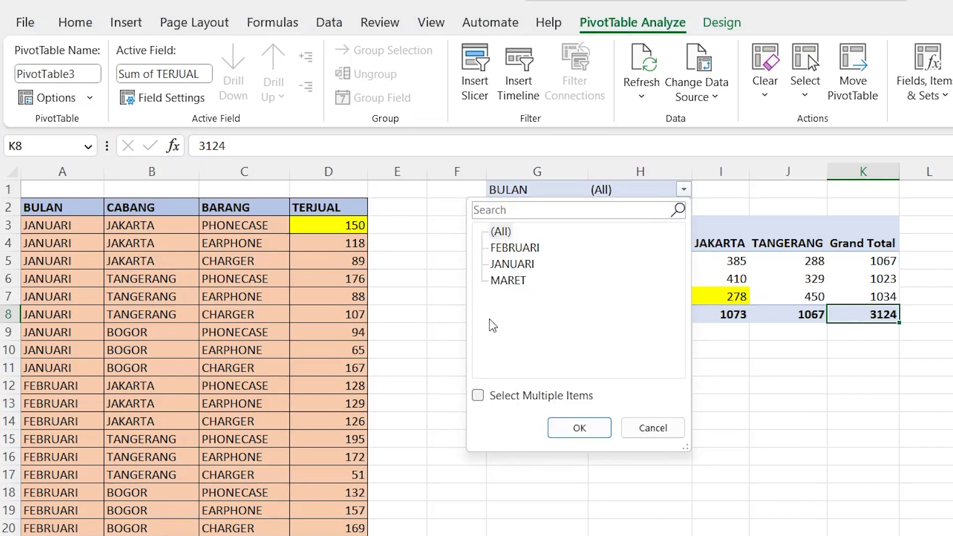
left_click(512, 282)
left_click(567, 428)
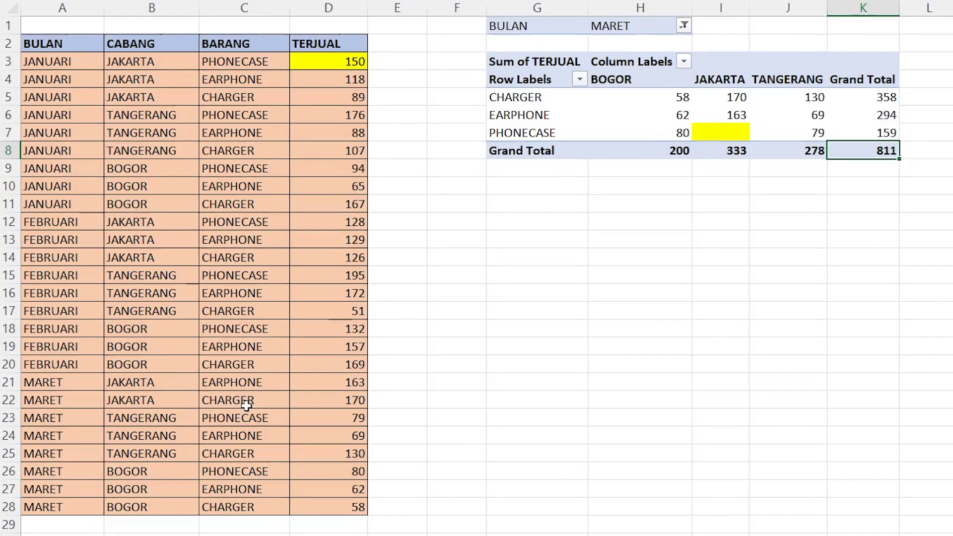
Highlight the pivot table's Bogor CHARGER value and the March Bogor CHARGER sales cell D28 in yellow
scroll(251, 401, "down", 2)
scroll(260, 370, "up", 2)
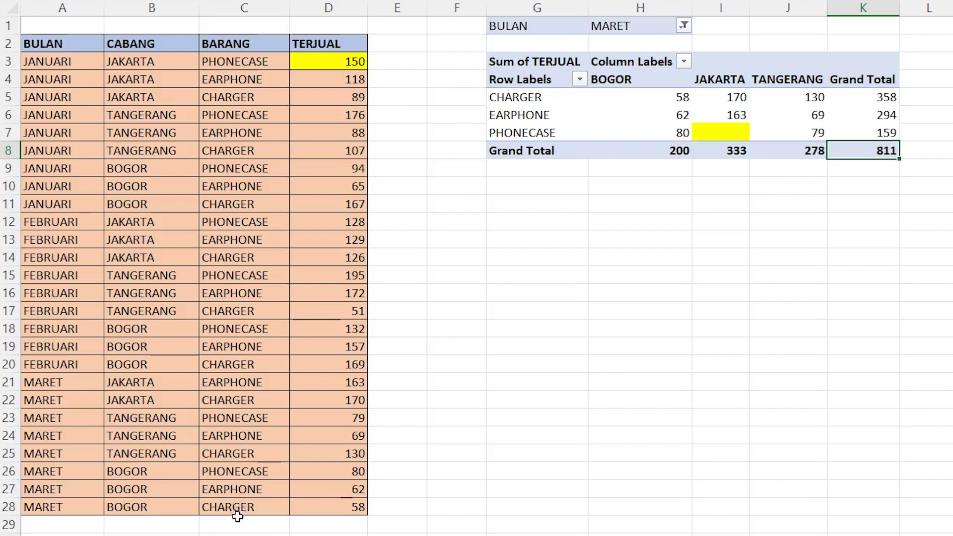
left_click(329, 505)
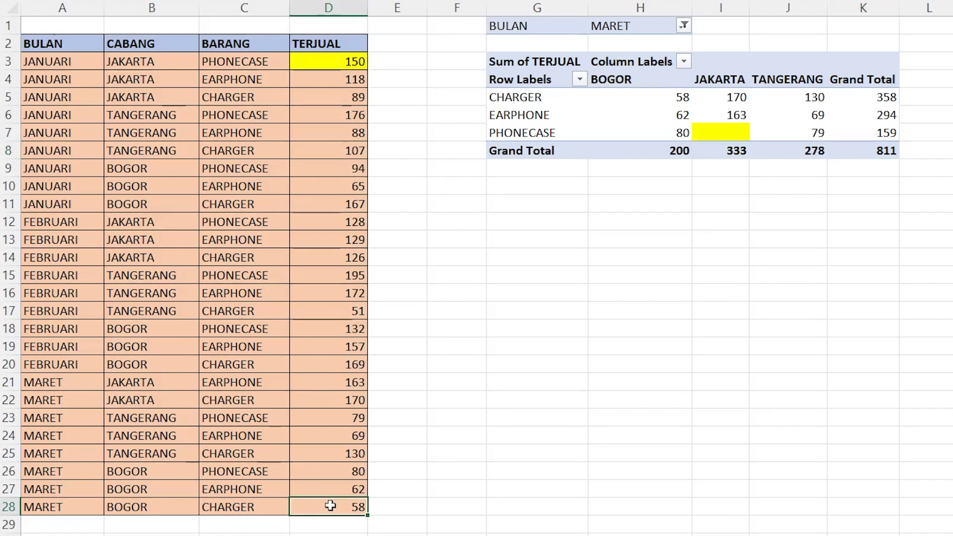
left_click(645, 97)
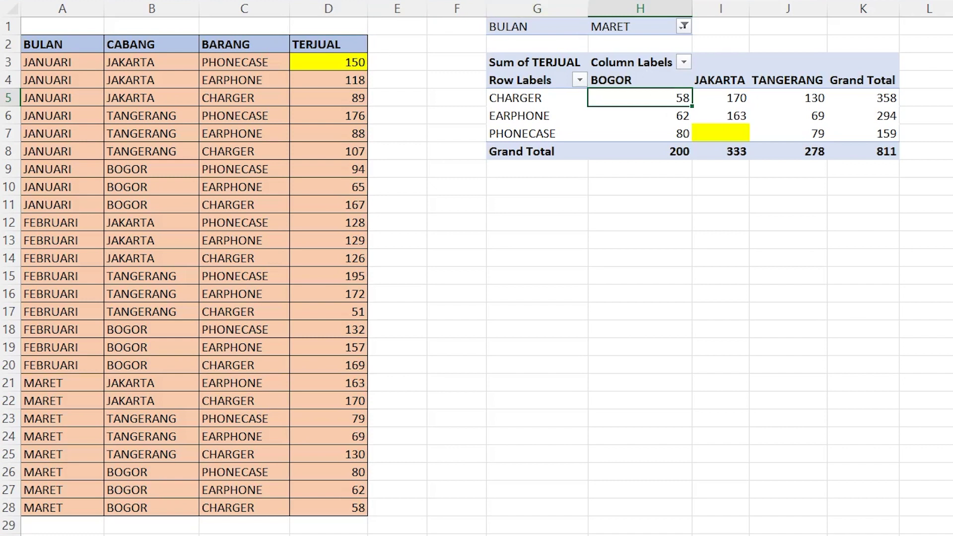
key("F4")
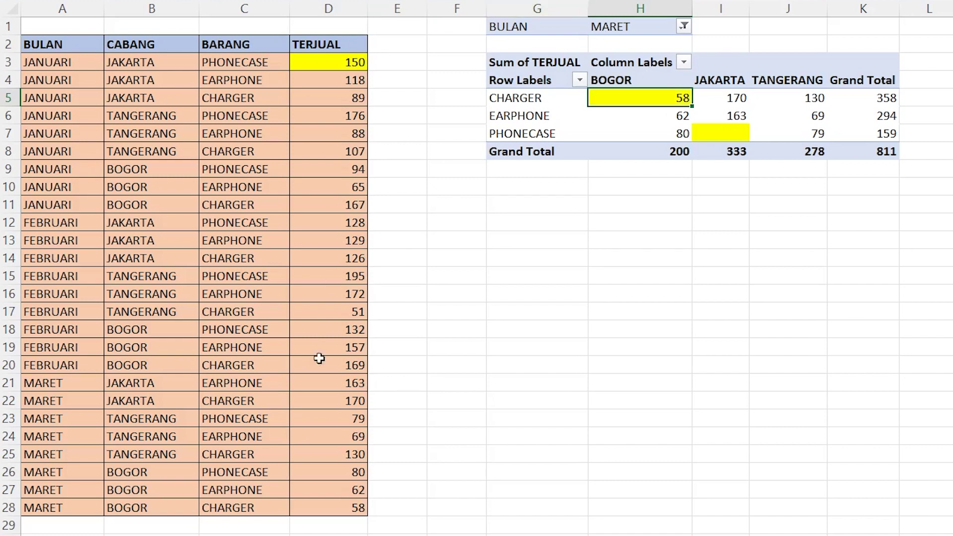
left_click(341, 504)
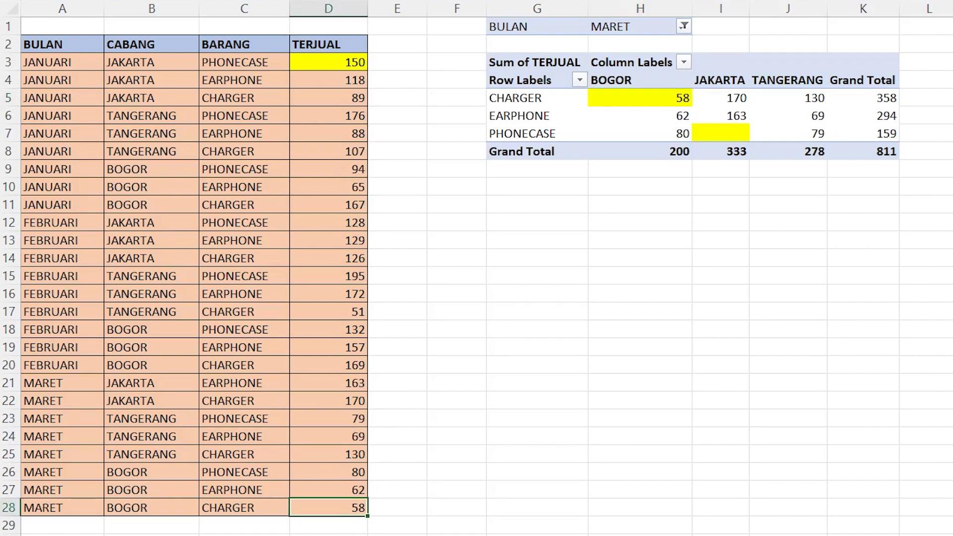
key("F4")
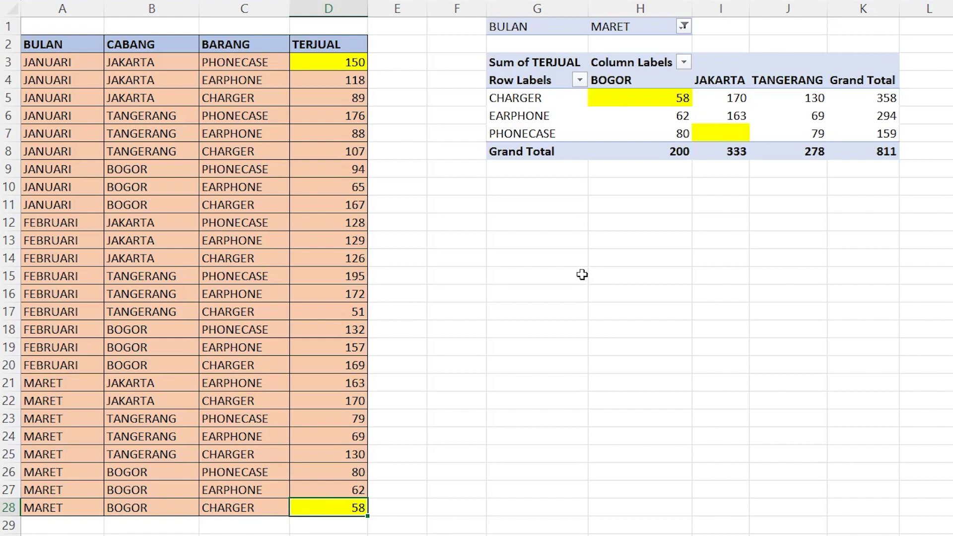
Set the March Bogor CHARGER sales in cell D28 to 60
type("60")
key("ctrl+Return")
left_click(296, 519)
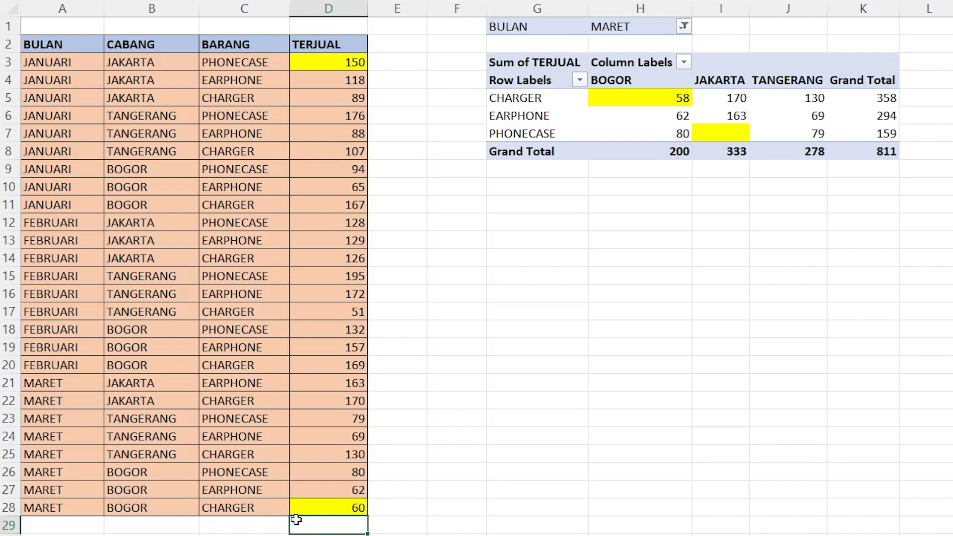
left_click(327, 510)
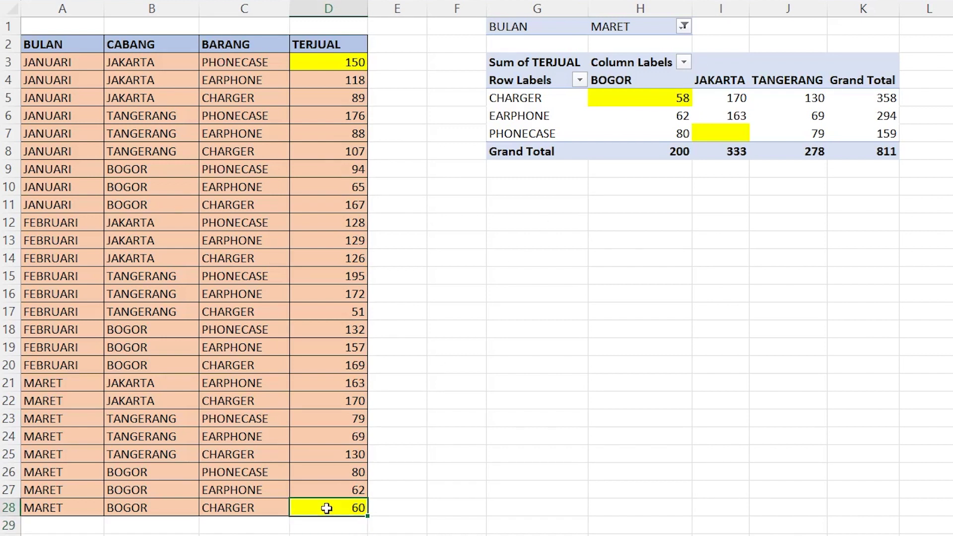
Refresh the MARET-filtered pivot table from the edited source data and check its Bogor CHARGER value
left_click(638, 98)
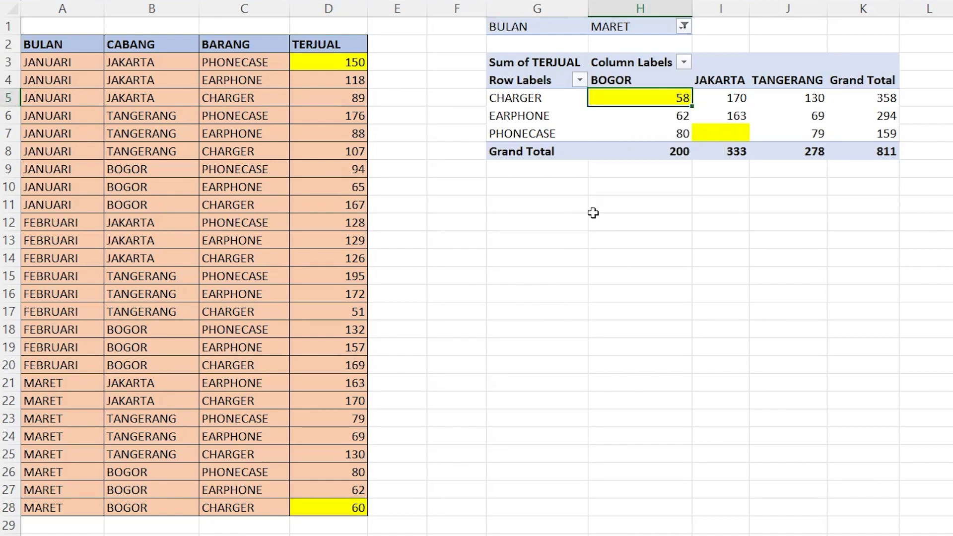
mouse_move(642, 98)
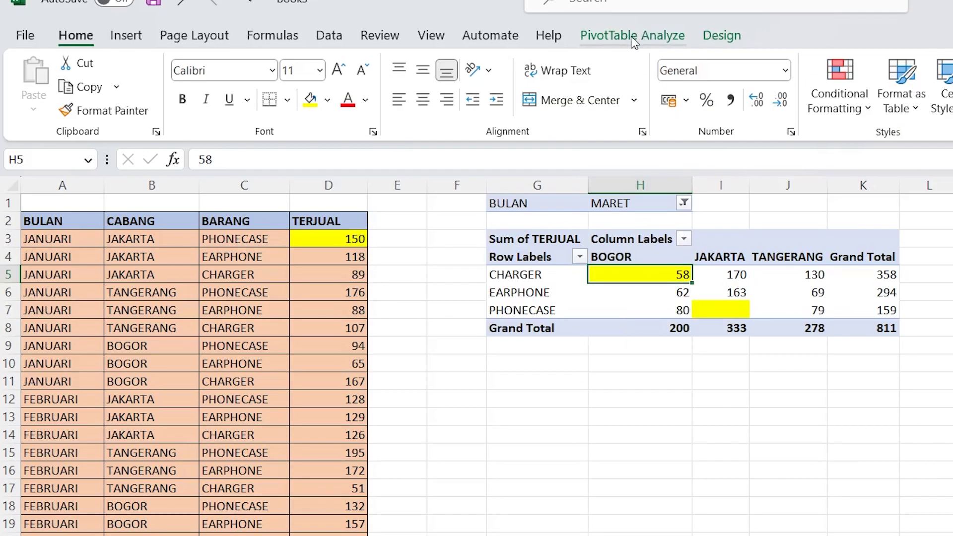
left_click(634, 43)
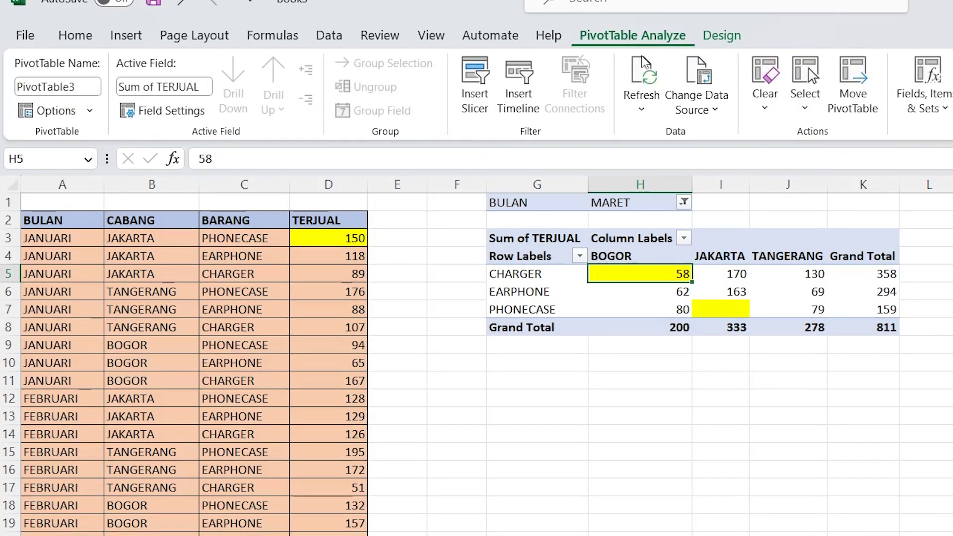
left_click(642, 80)
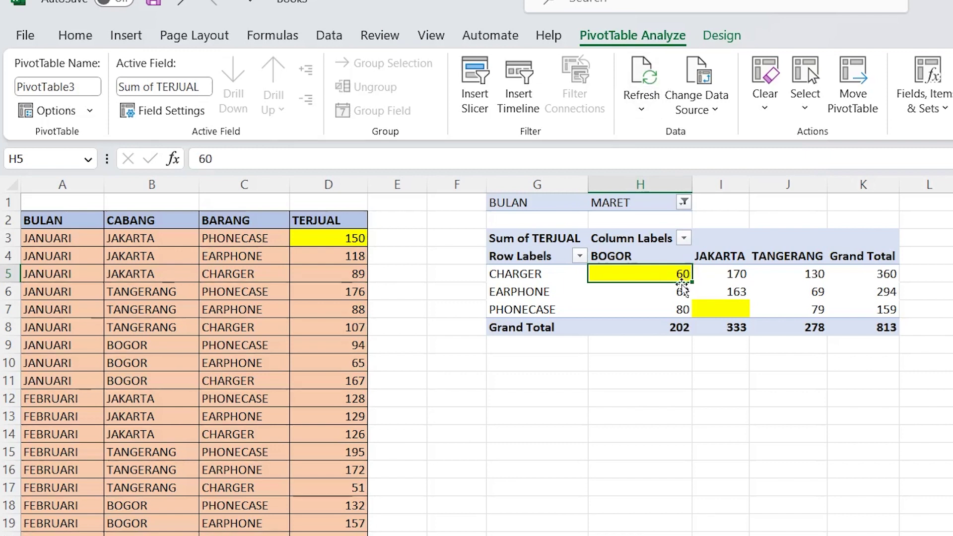
mouse_move(641, 274)
left_click(321, 349)
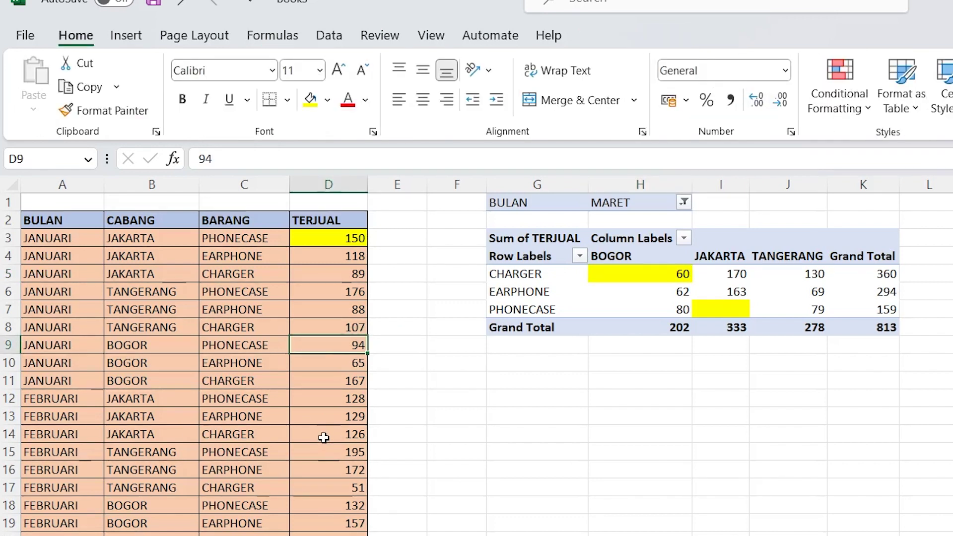
left_click(323, 439)
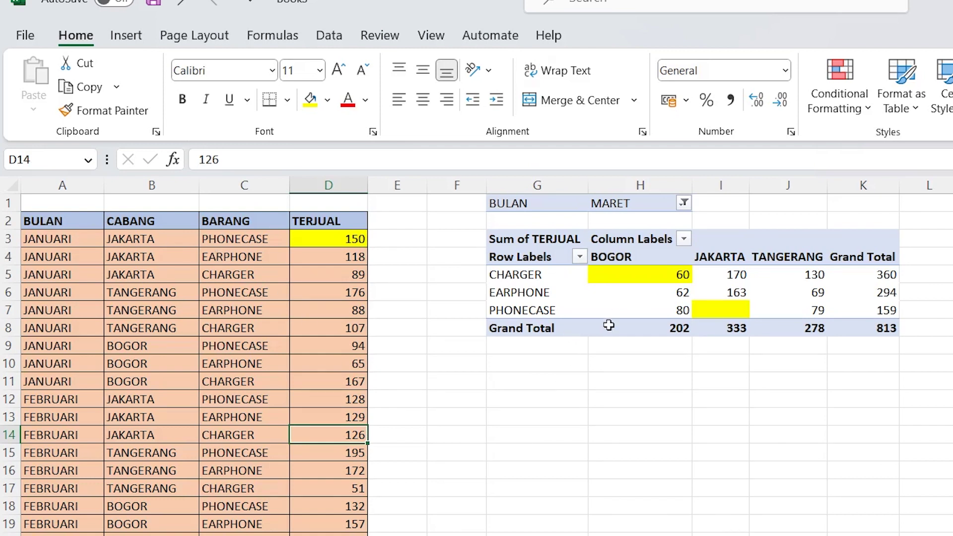
mouse_move(609, 326)
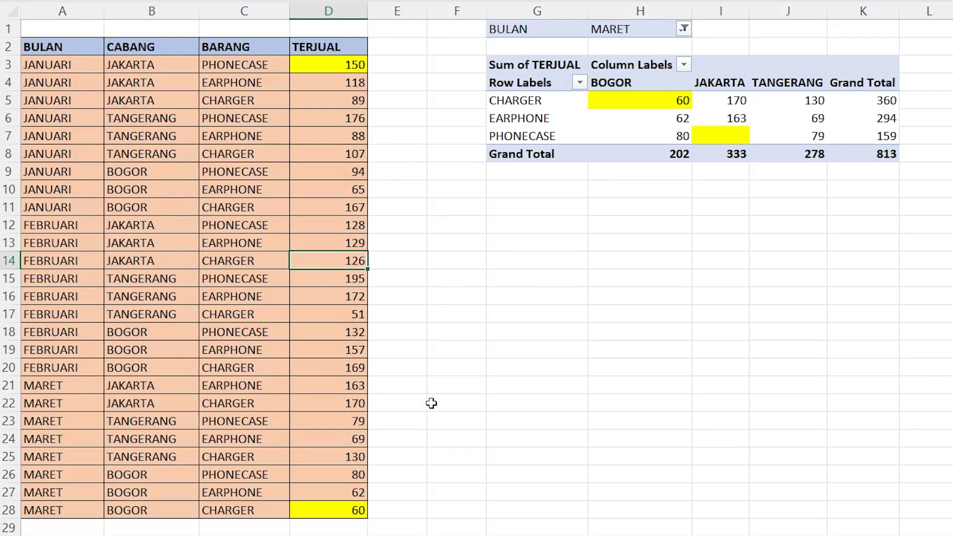
scroll(431, 403, "down", 3)
scroll(431, 403, "up", 3)
left_click(70, 66)
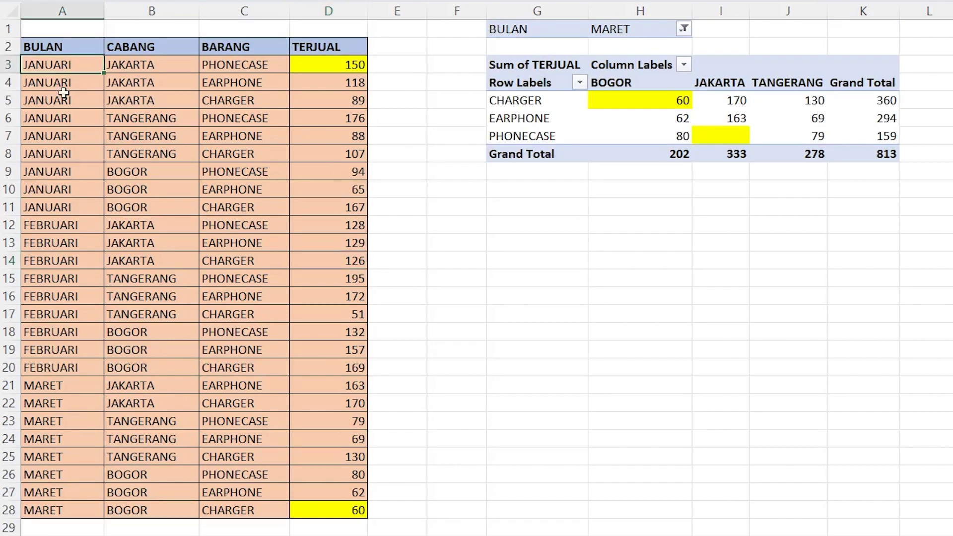
left_click(67, 513)
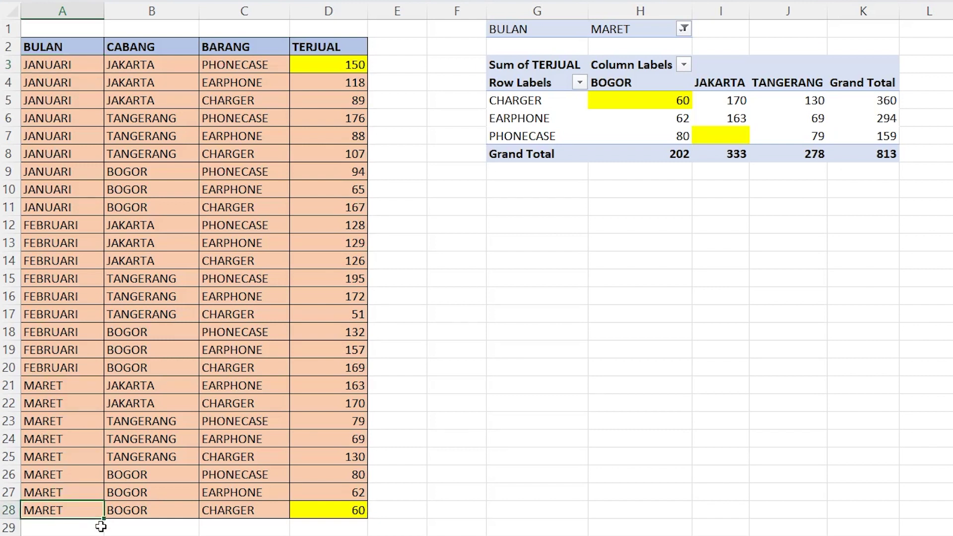
Copy the April sales rows A2:D9 from the data baru sheet and append them below the data sheet's table, starting at A29
left_click(179, 510)
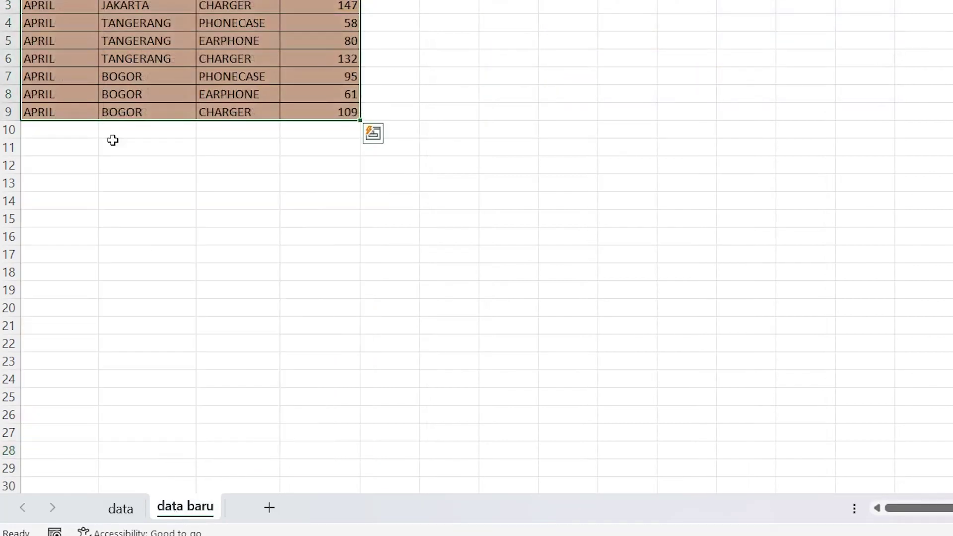
left_click_drag(50, 73, 348, 199)
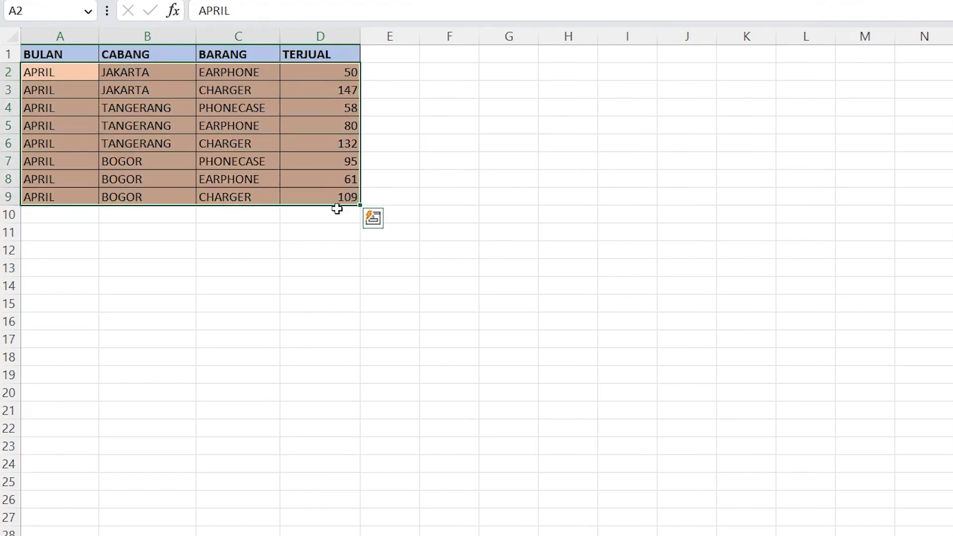
right_click(57, 101)
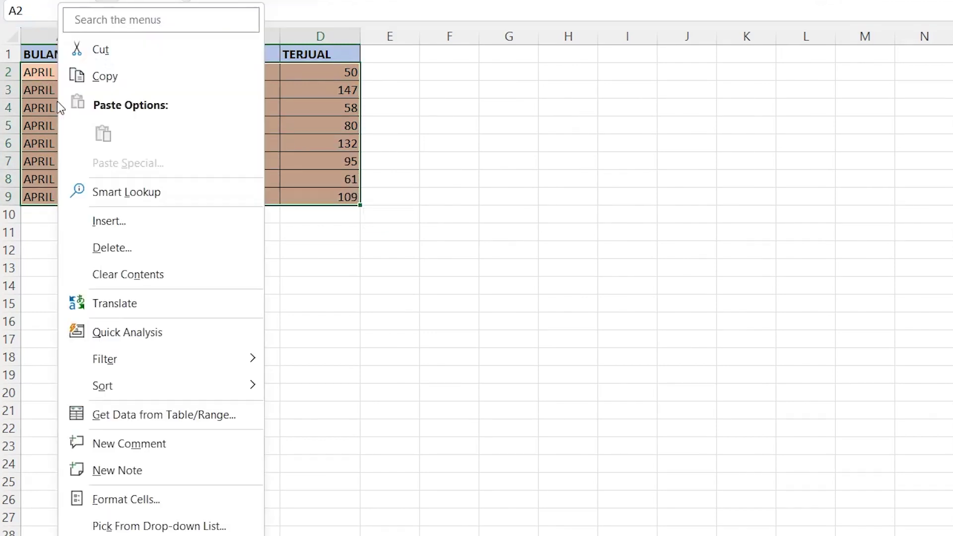
left_click(99, 74)
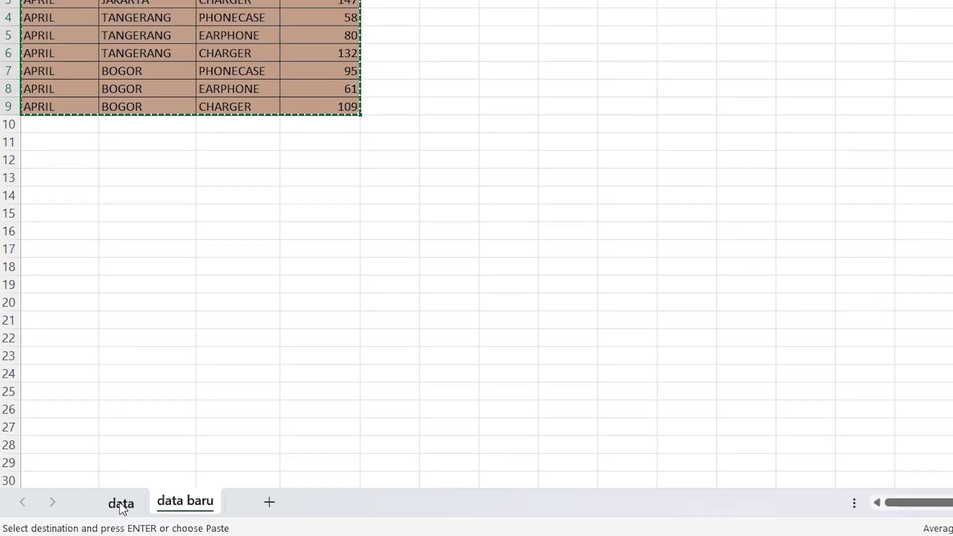
left_click(121, 502)
scroll(89, 450, "down", 2)
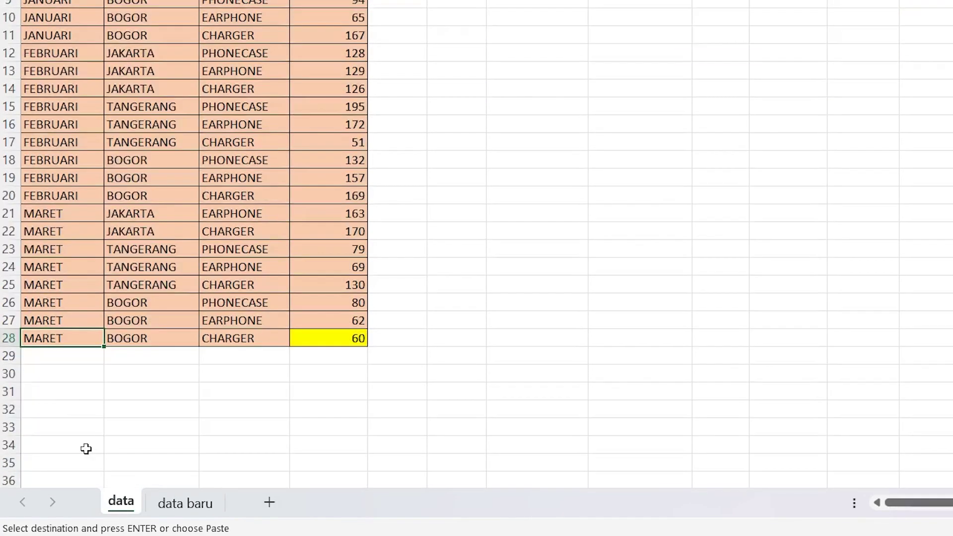
left_click(63, 355)
right_click(63, 354)
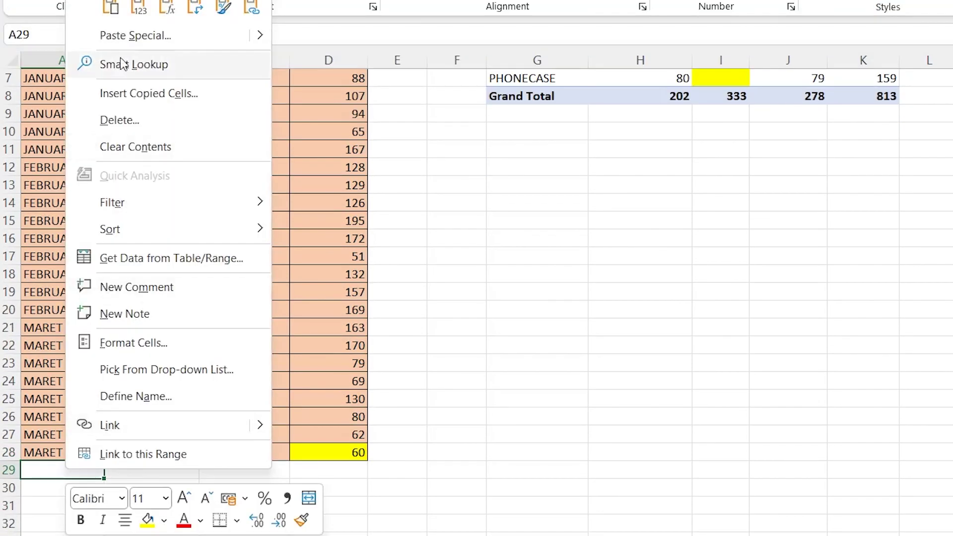
left_click(127, 15)
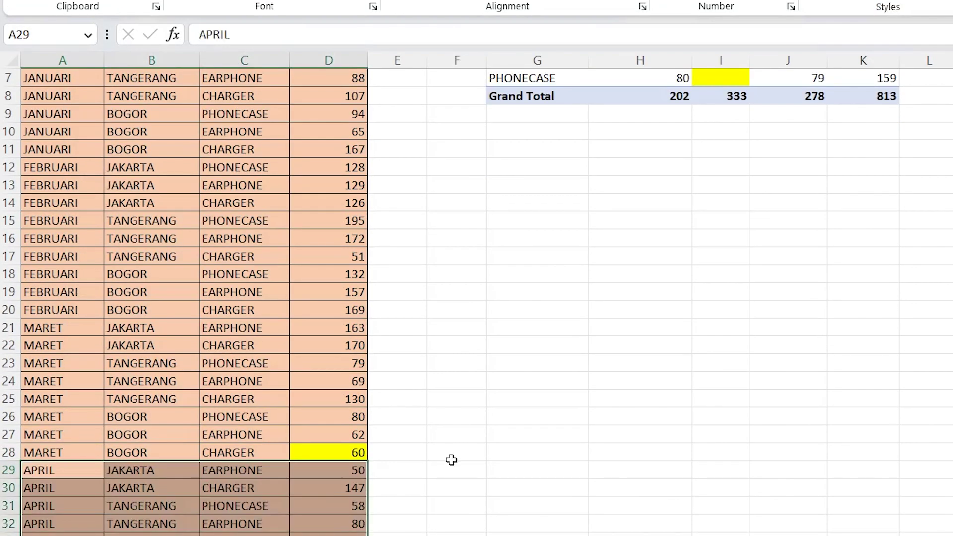
scroll(452, 460, "down", 4)
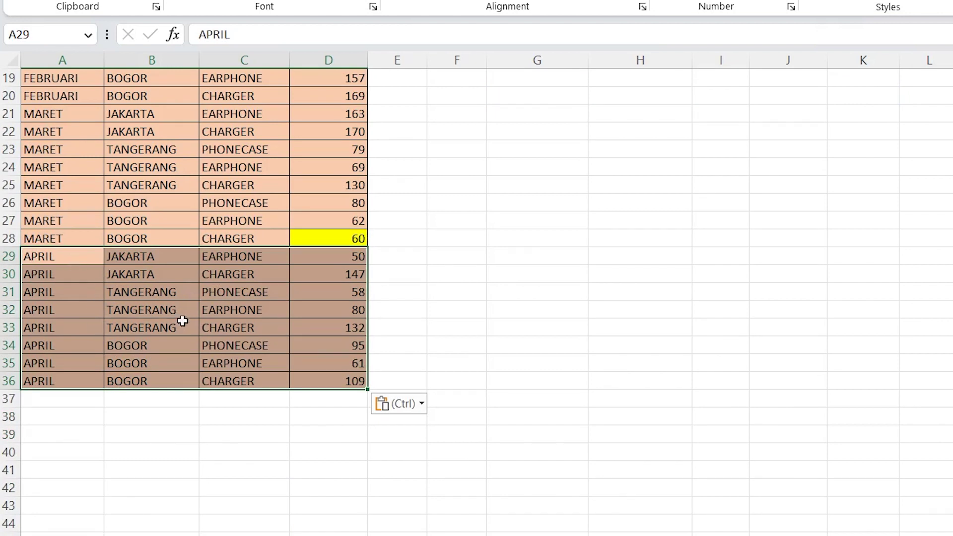
scroll(208, 311, "up", 6)
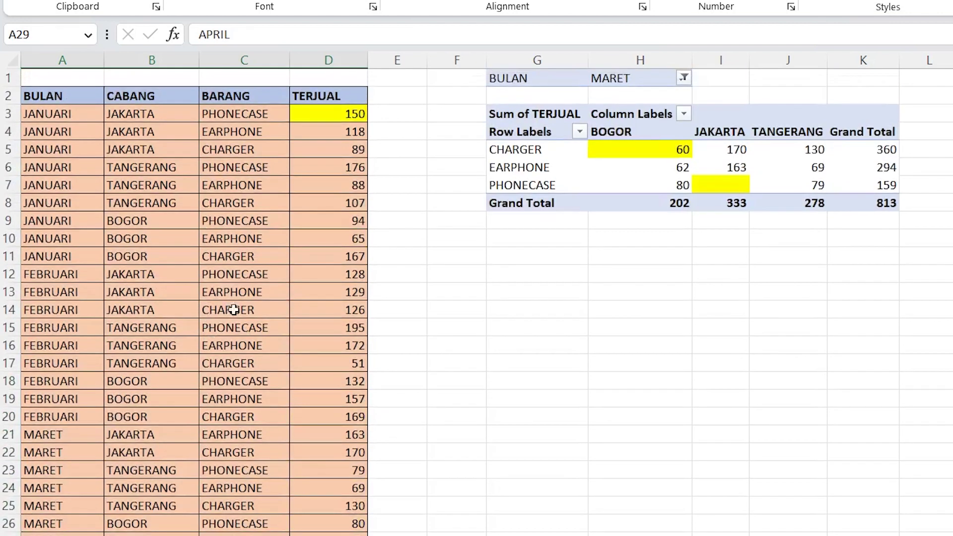
Set the pivot table's BULAN filter to (All) and compare its totals with the source rows down to April
left_click(650, 171)
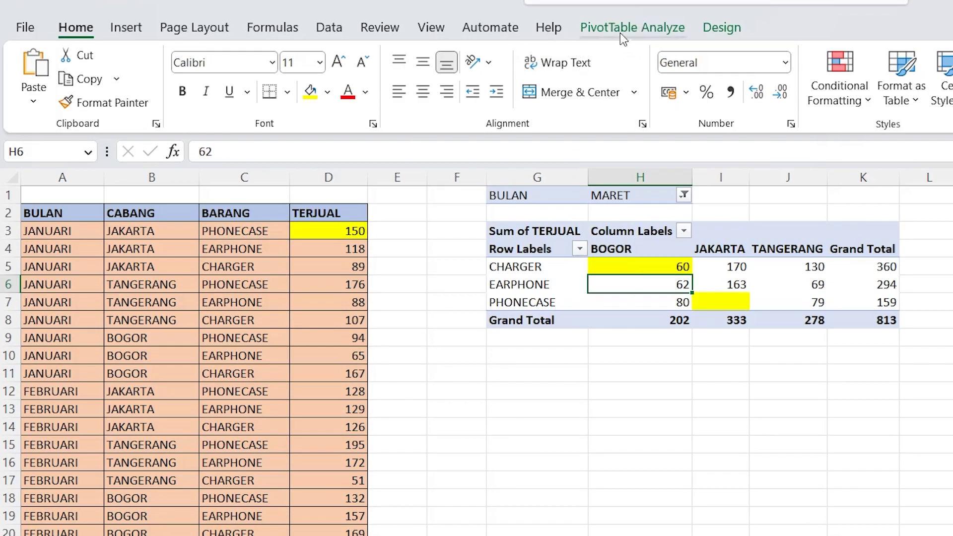
left_click(622, 31)
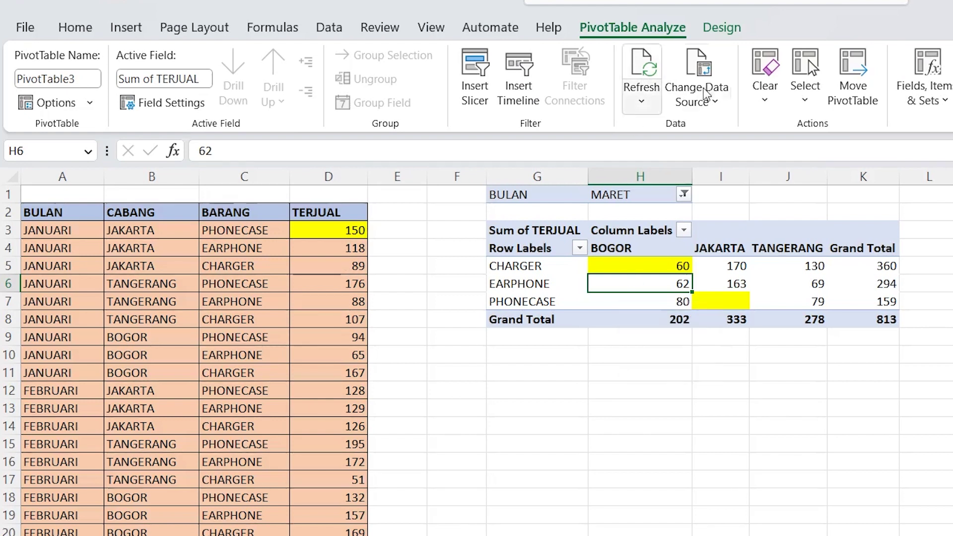
left_click(684, 196)
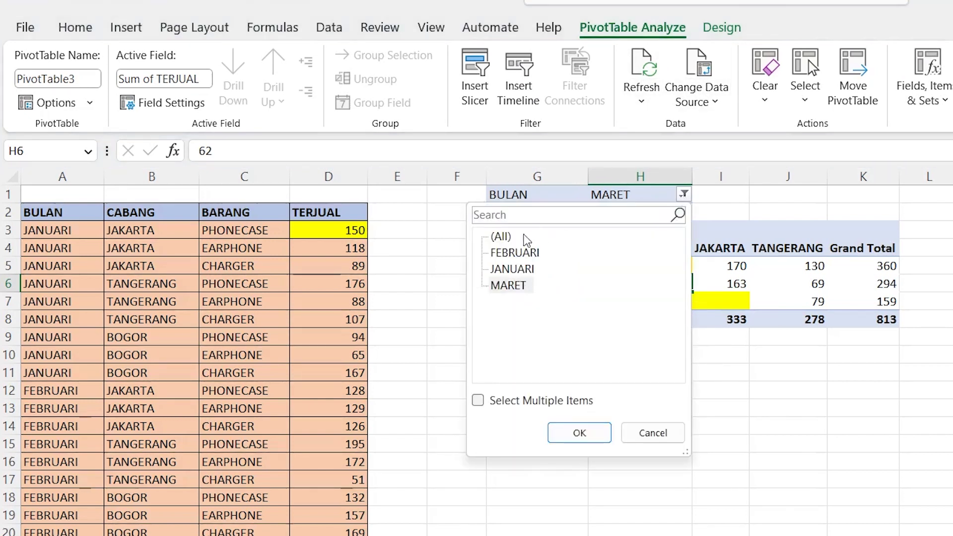
left_click(501, 237)
left_click(564, 438)
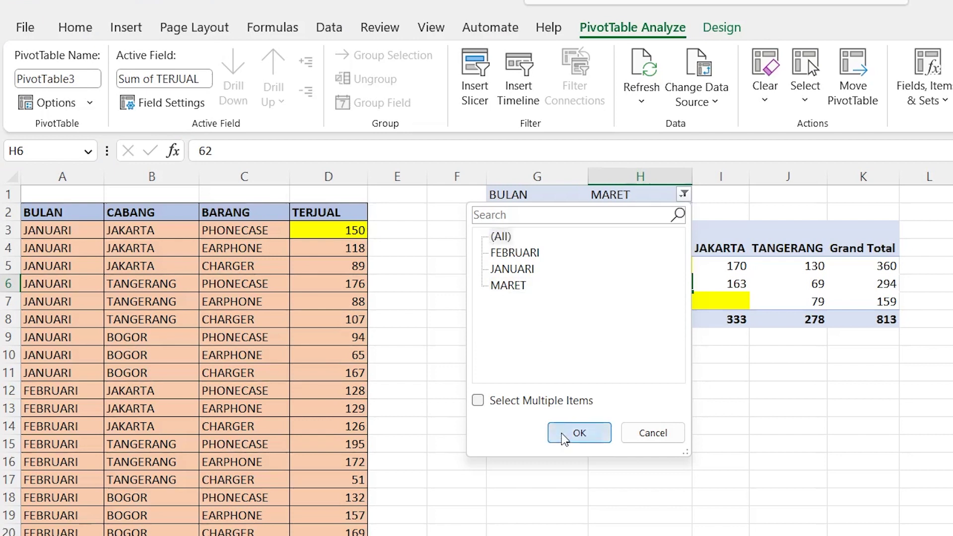
scroll(559, 433, "down", 5)
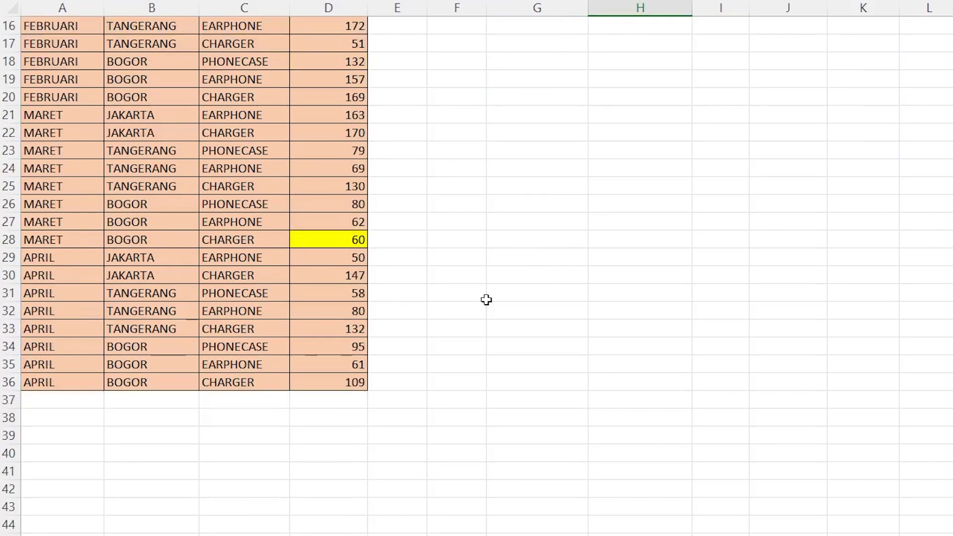
scroll(314, 362, "up", 5)
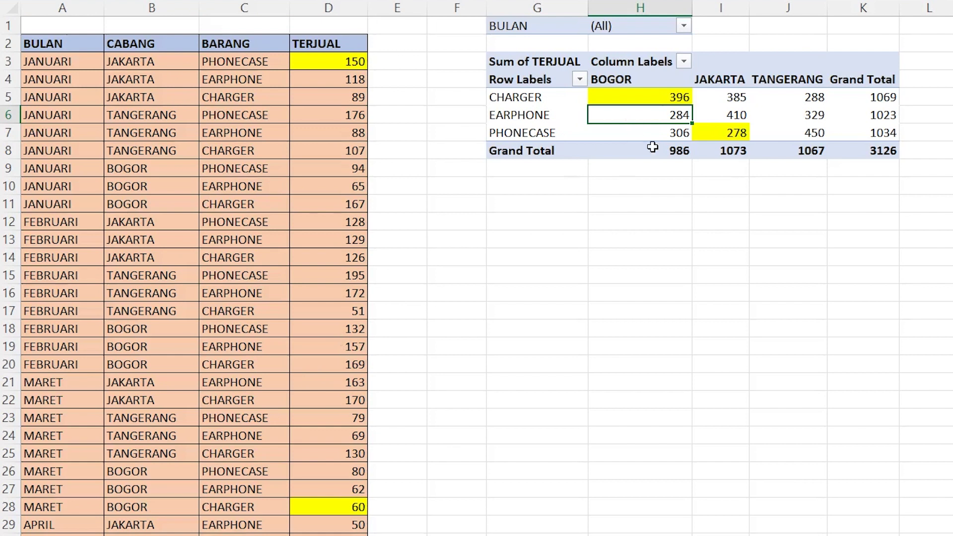
scroll(343, 359, "down", 6)
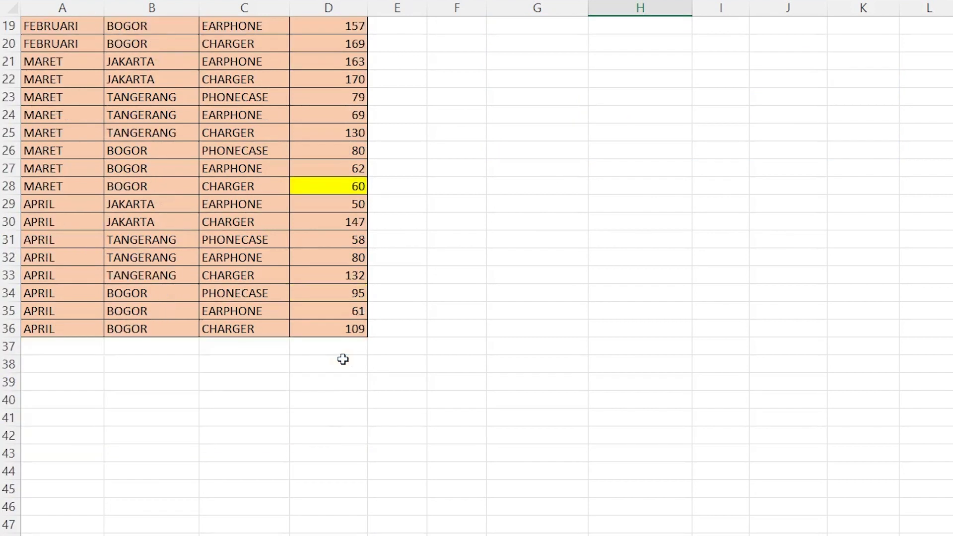
scroll(343, 360, "up", 6)
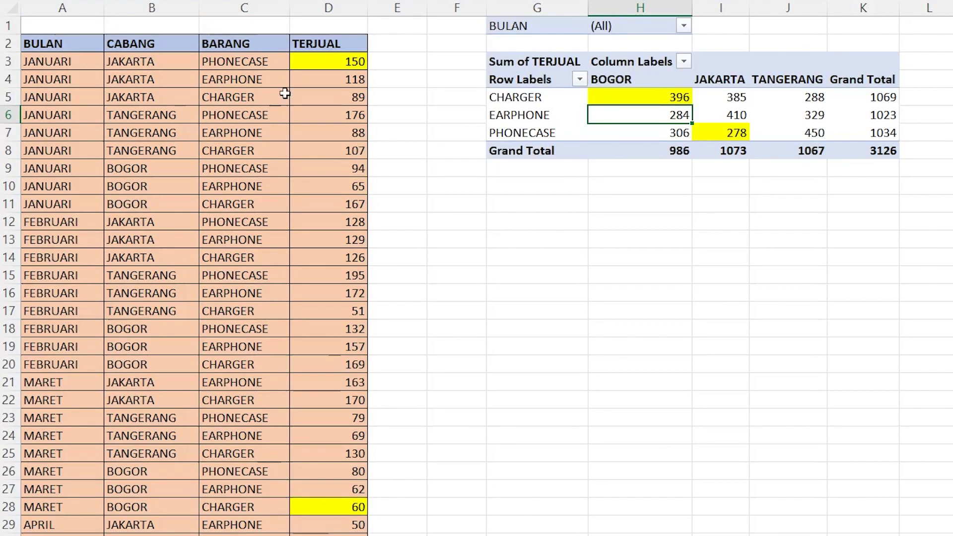
left_click(138, 80)
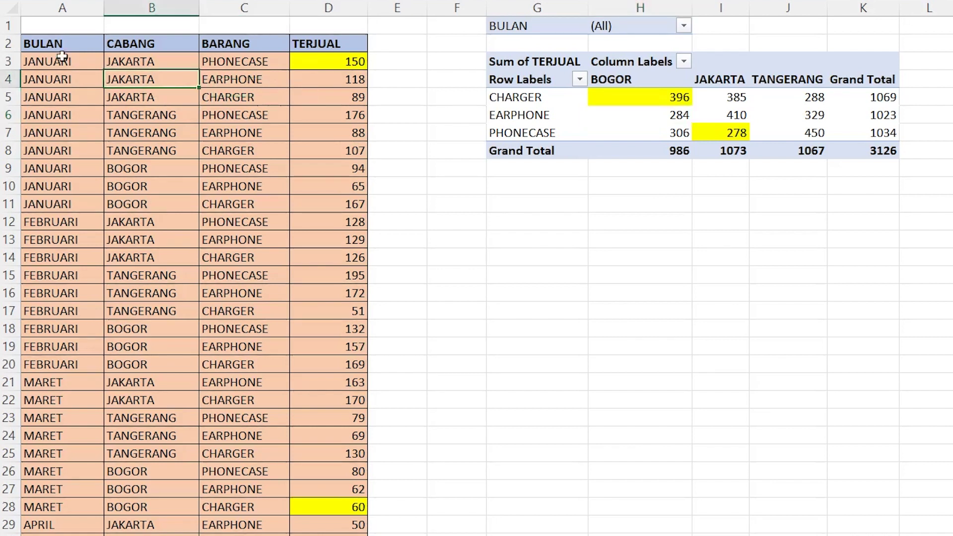
left_click_drag(55, 44, 341, 248)
left_click(225, 187)
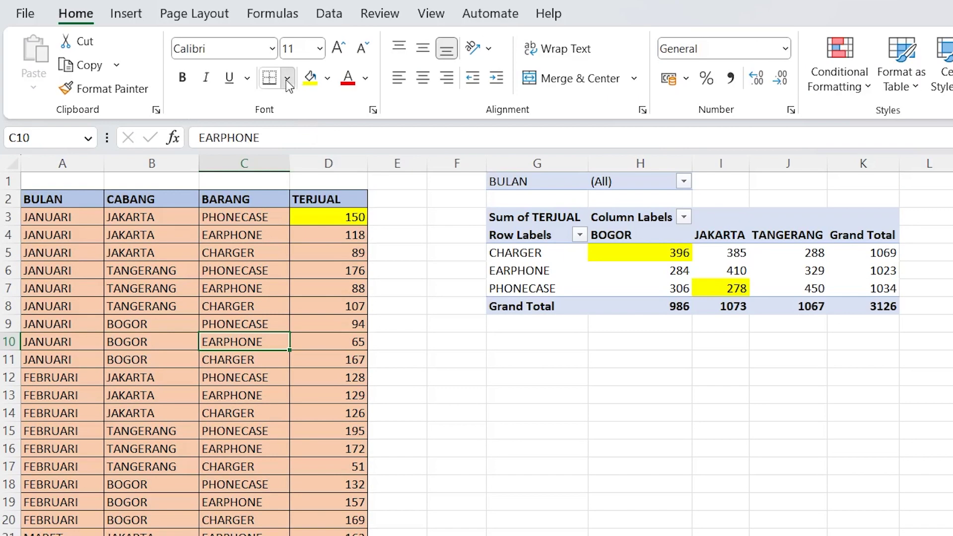
left_click(287, 78)
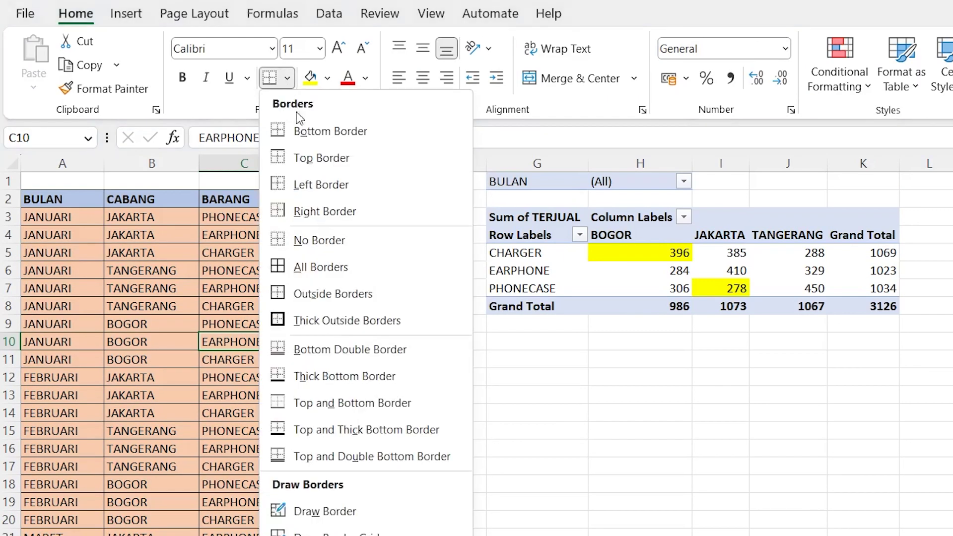
left_click(172, 261)
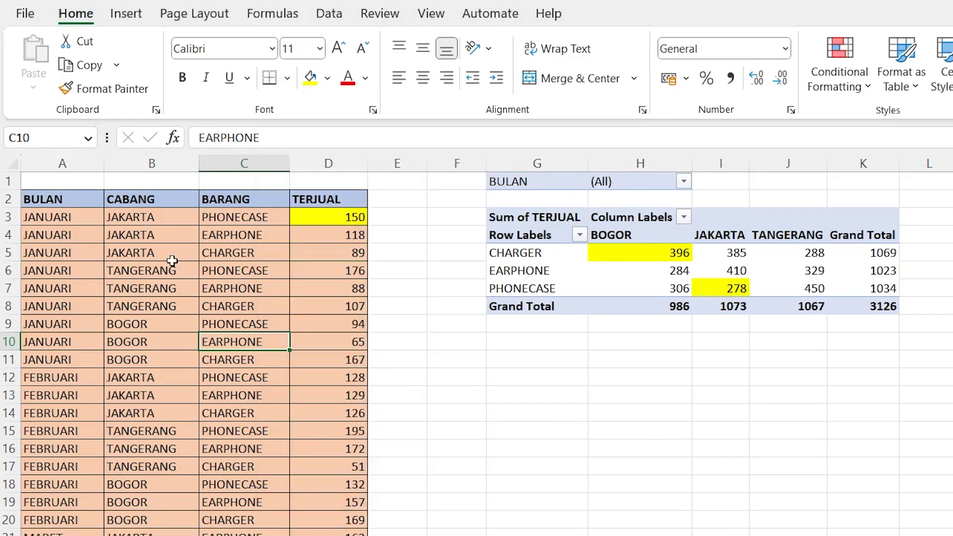
left_click(114, 220)
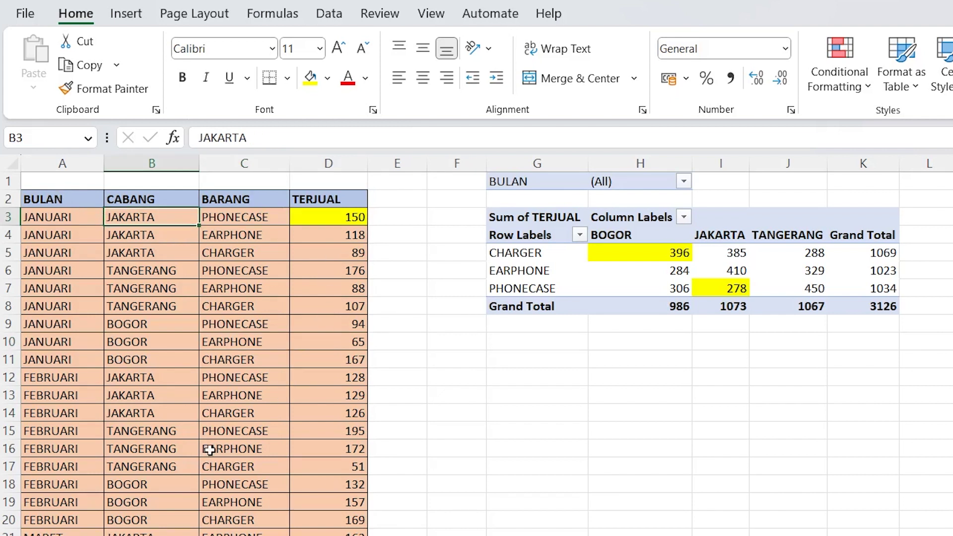
Delete the appended April rows 29 to 36 from the data sheet
scroll(209, 450, "down", 8)
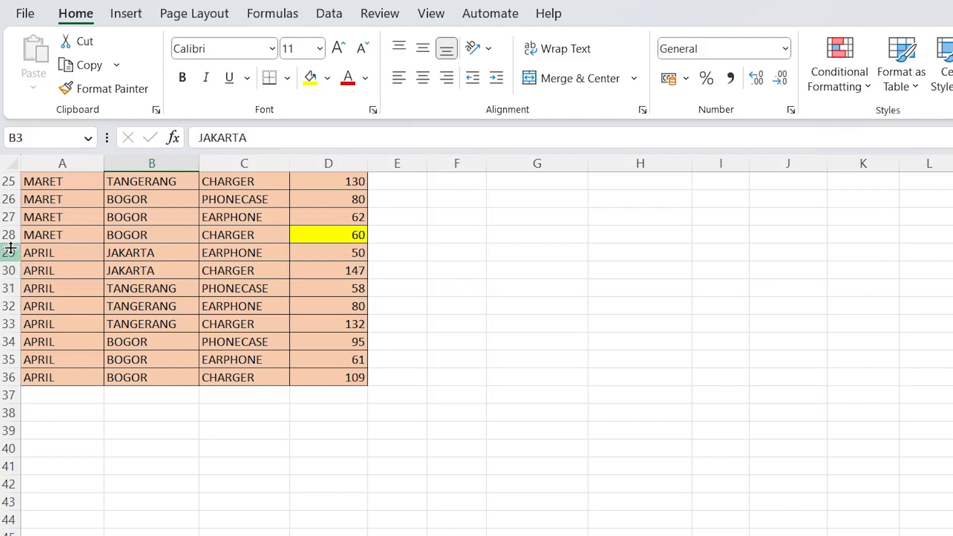
left_click_drag(6, 253, 6, 378)
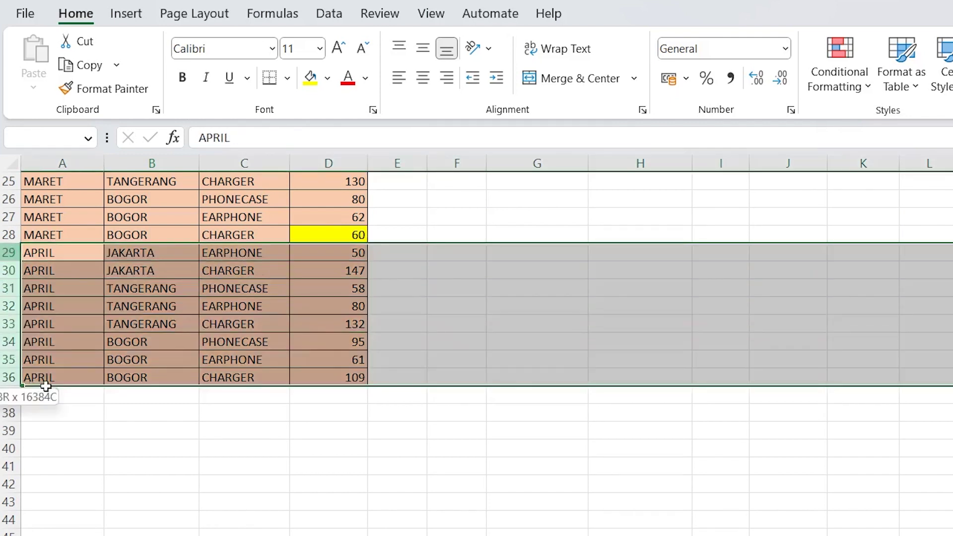
key("ctrl+minus")
left_click(204, 377)
scroll(207, 378, "up", 6)
scroll(206, 379, "up", 2)
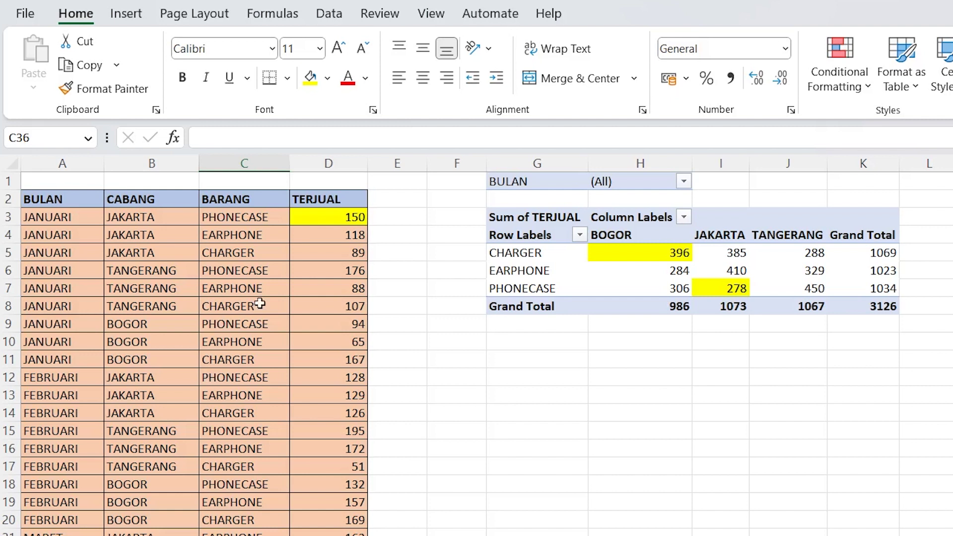
scroll(258, 304, "down", 4)
scroll(250, 303, "up", 4)
scroll(108, 441, "down", 3)
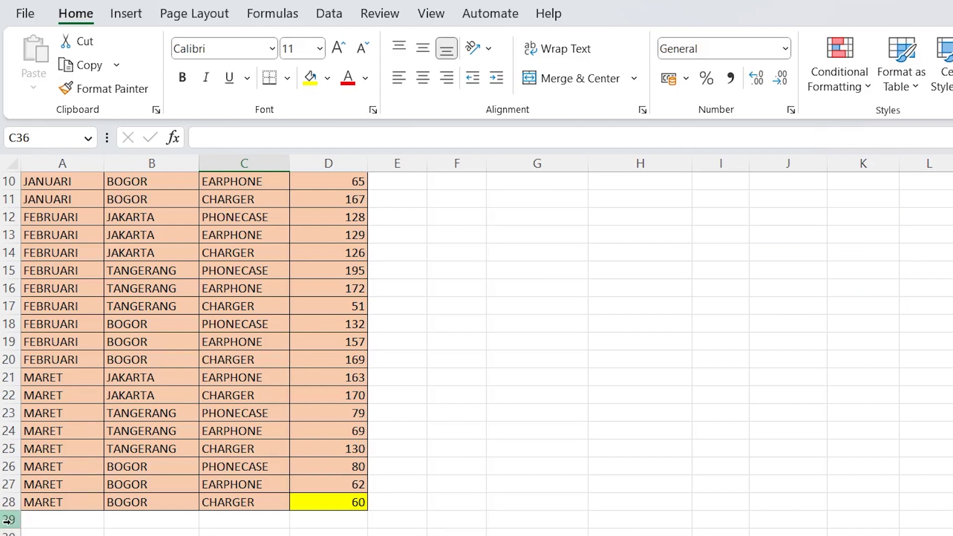
left_click_drag(7, 520, 8, 534)
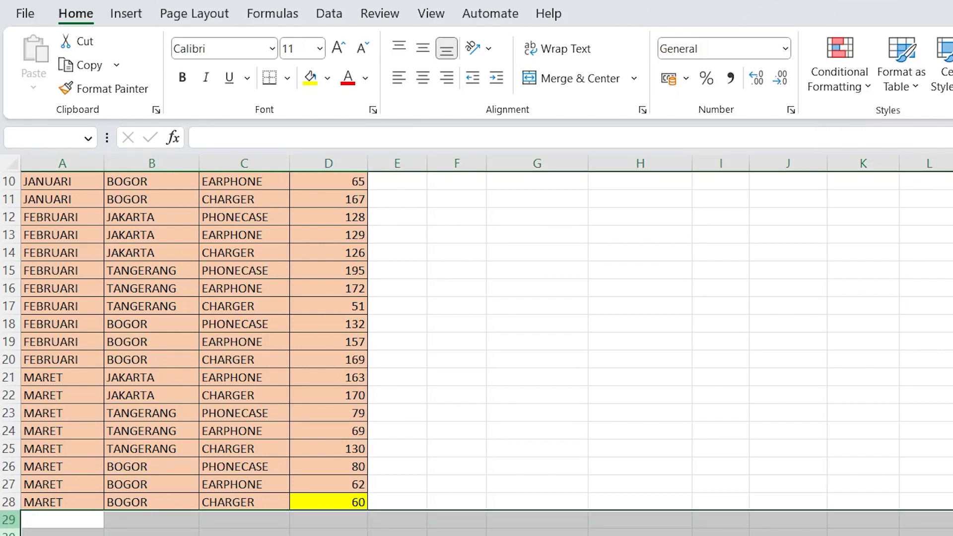
left_click(61, 520)
scroll(96, 455, "up", 3)
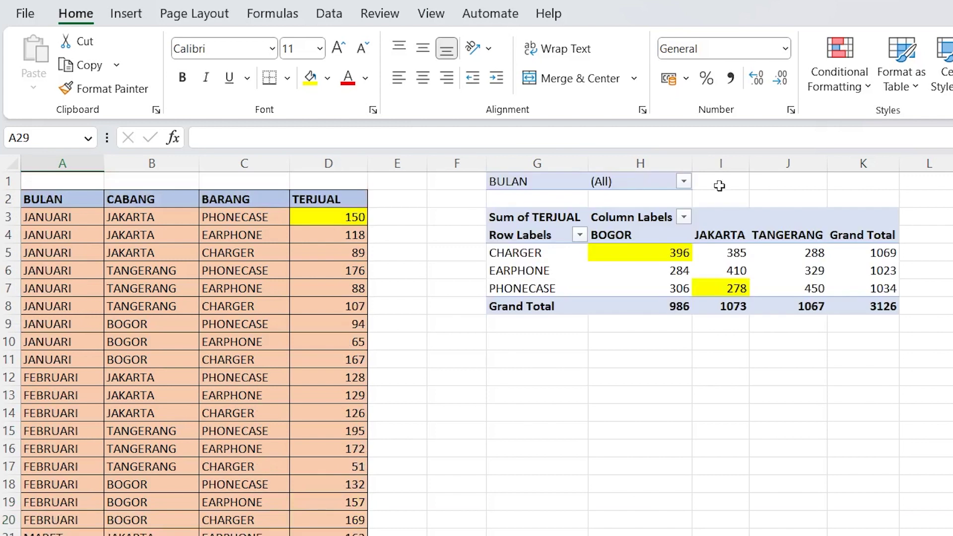
left_click(670, 268)
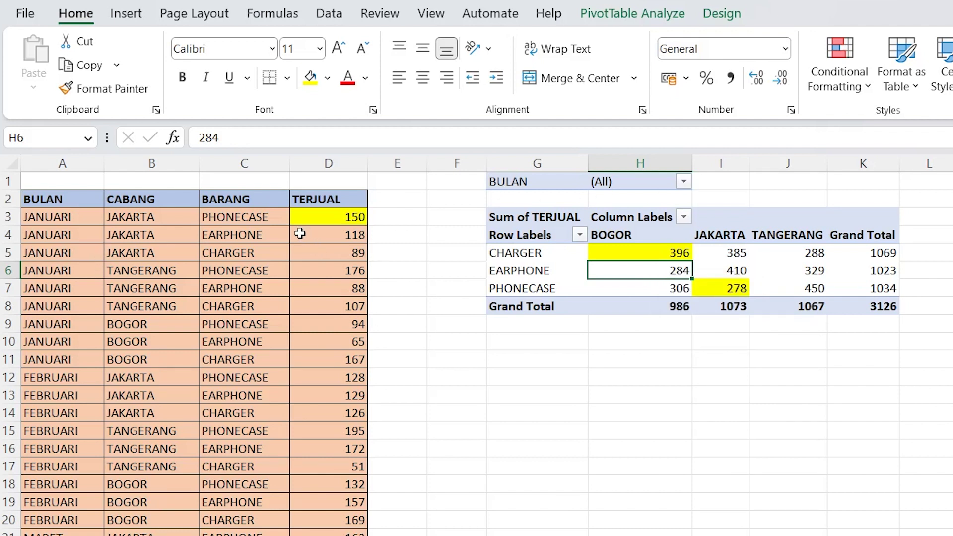
left_click_drag(51, 201, 328, 535)
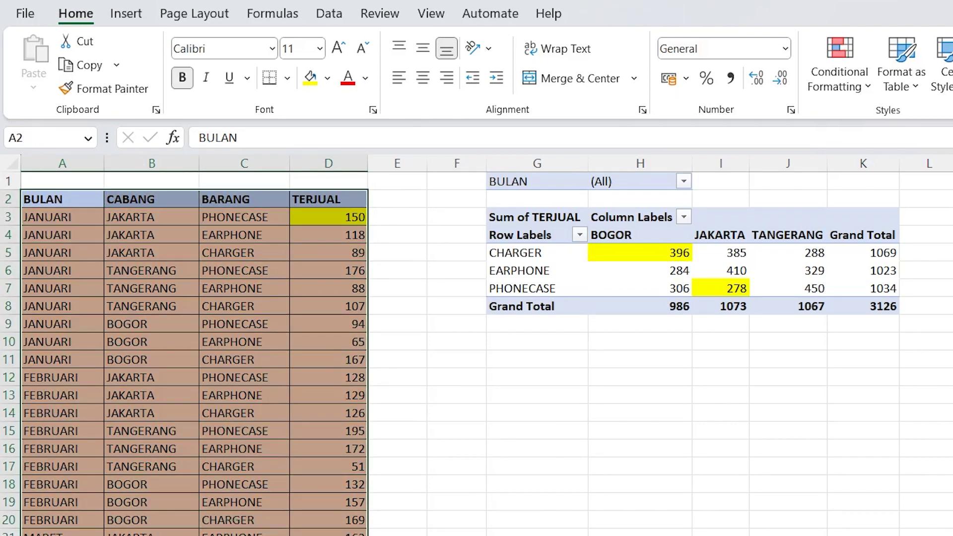
left_click(447, 251)
Delete columns G to K containing the existing pivot table from the data sheet
left_click_drag(529, 163, 868, 154)
right_click(862, 155)
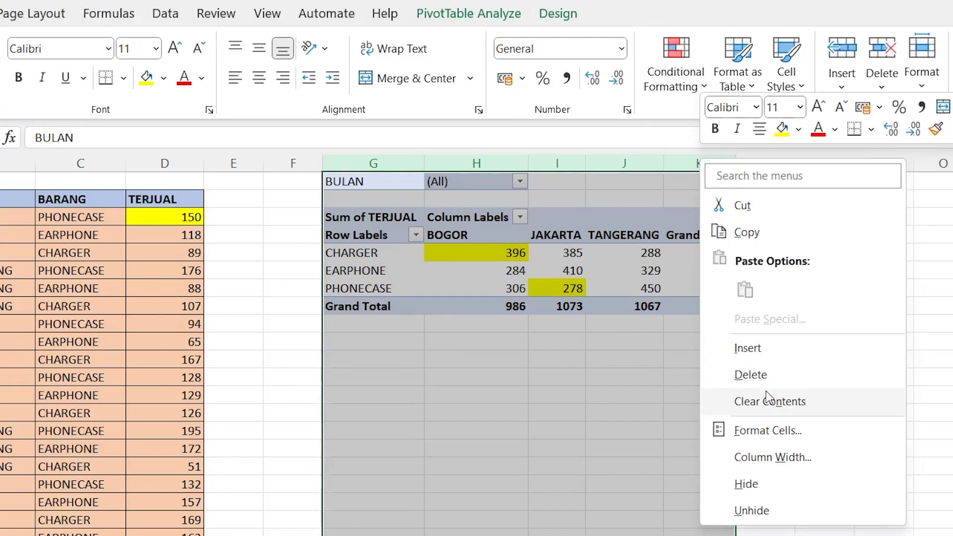
left_click(930, 386)
left_click(359, 409)
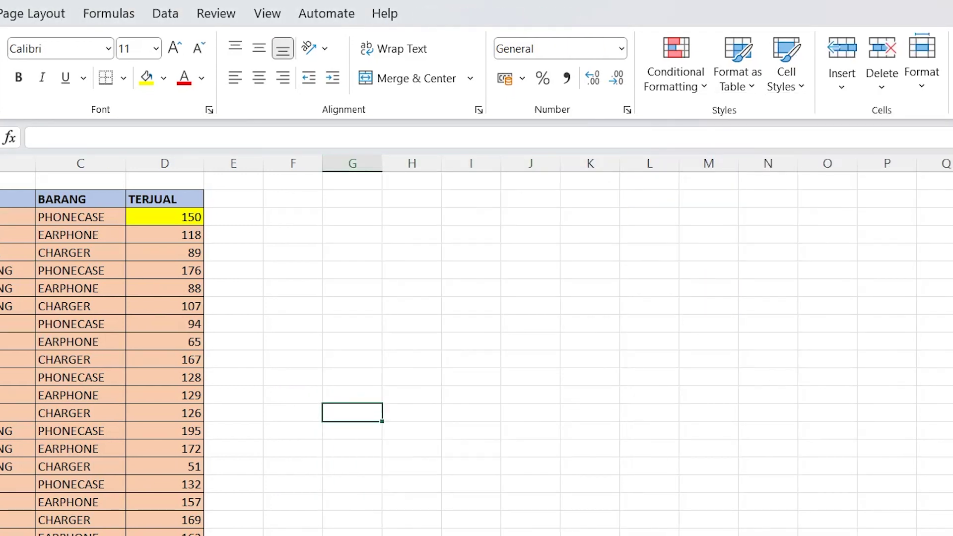
Format the sales range A2:D28 on the data sheet as a table with headers
left_click_drag(30, 127, 30, 116)
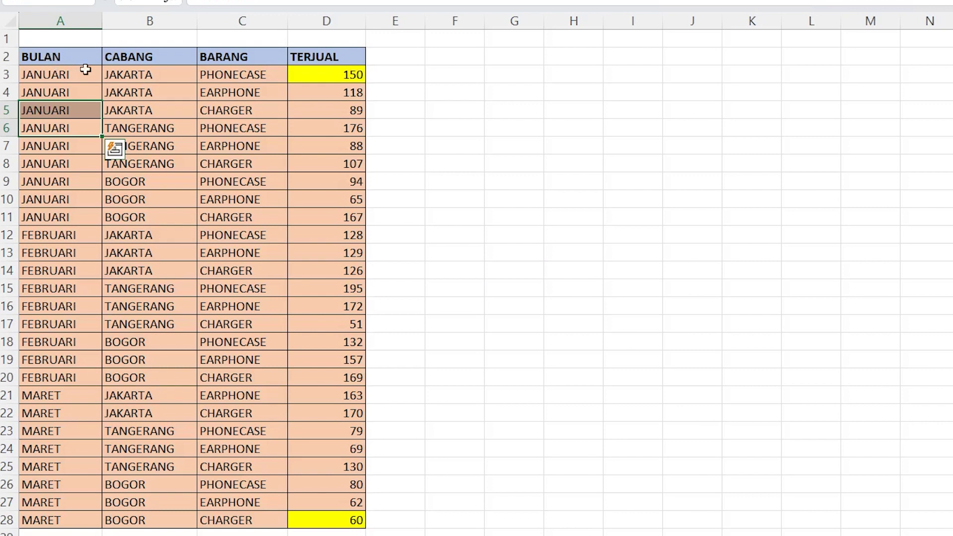
left_click(217, 133)
left_click(215, 107)
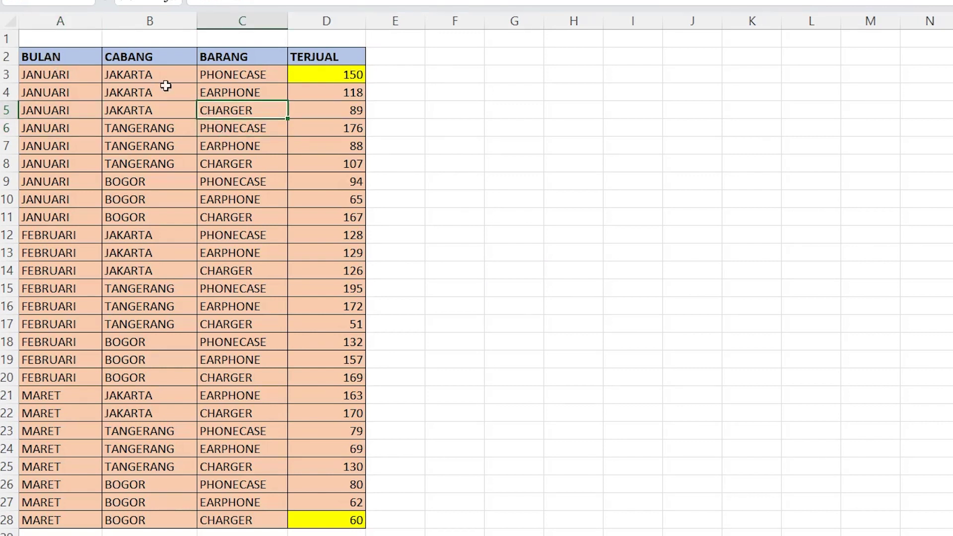
left_click_drag(58, 57, 341, 519)
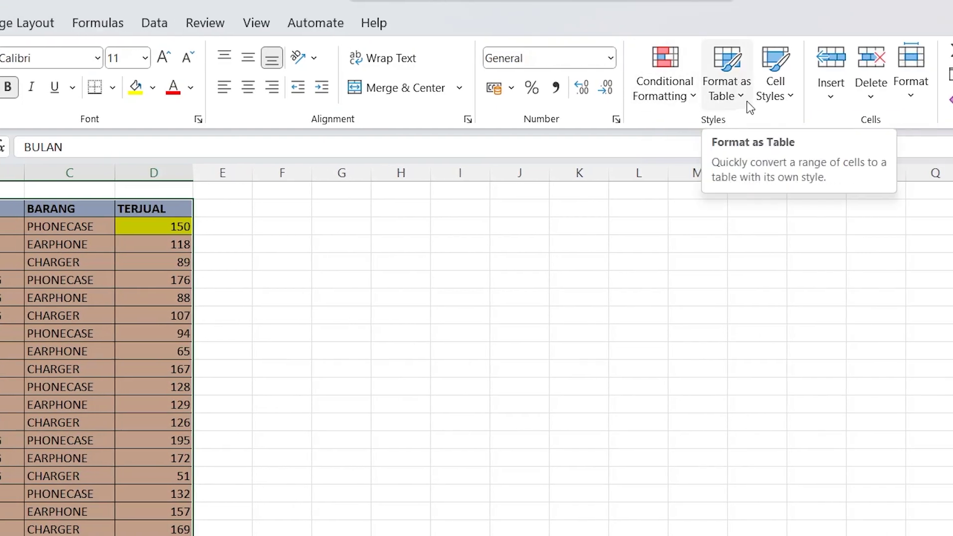
left_click(748, 106)
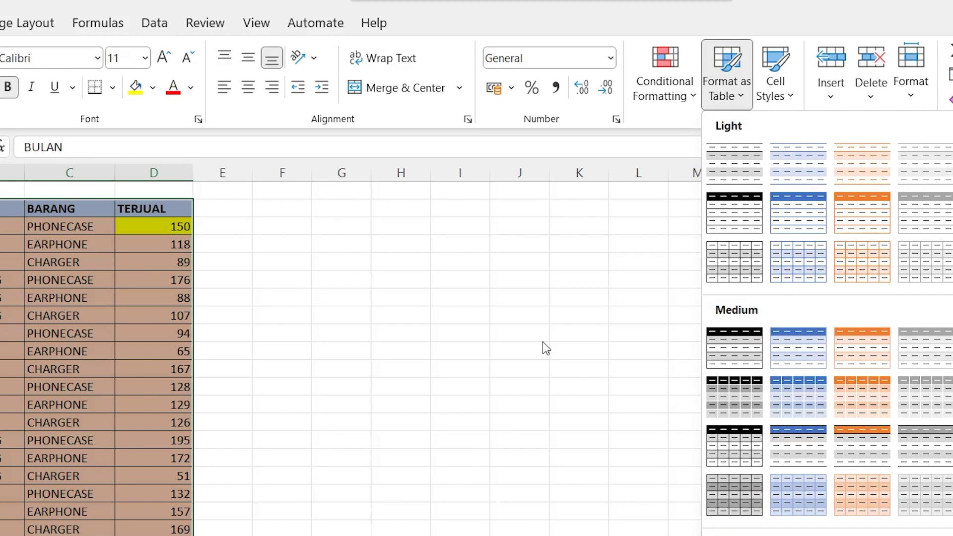
key("Escape")
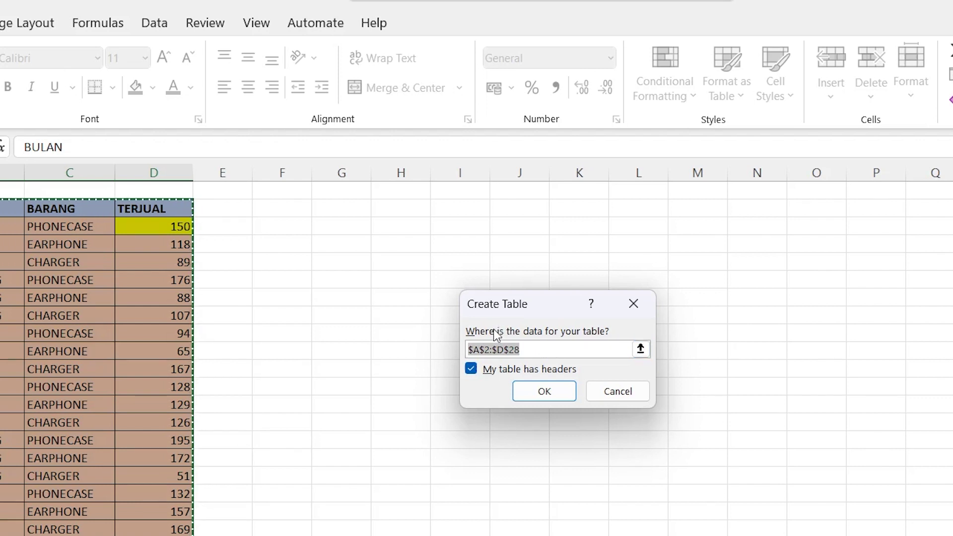
left_click_drag(527, 315, 458, 222)
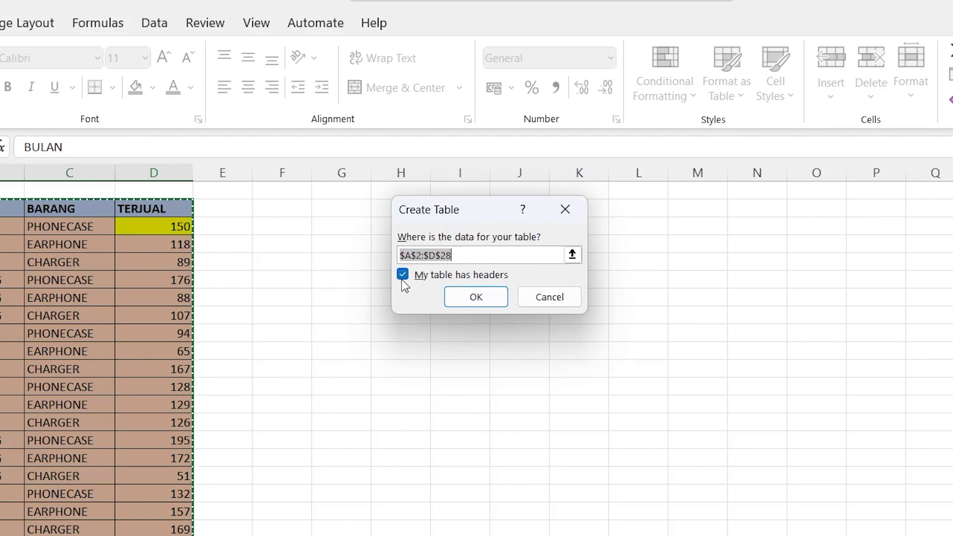
left_click(465, 298)
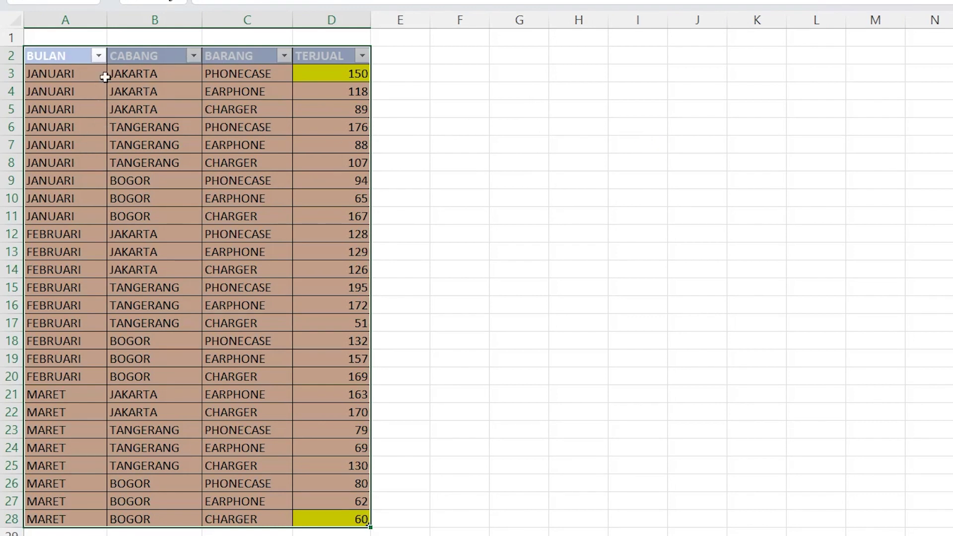
Check the month options in the BULAN header filter of the formatted sales table
left_click(136, 60)
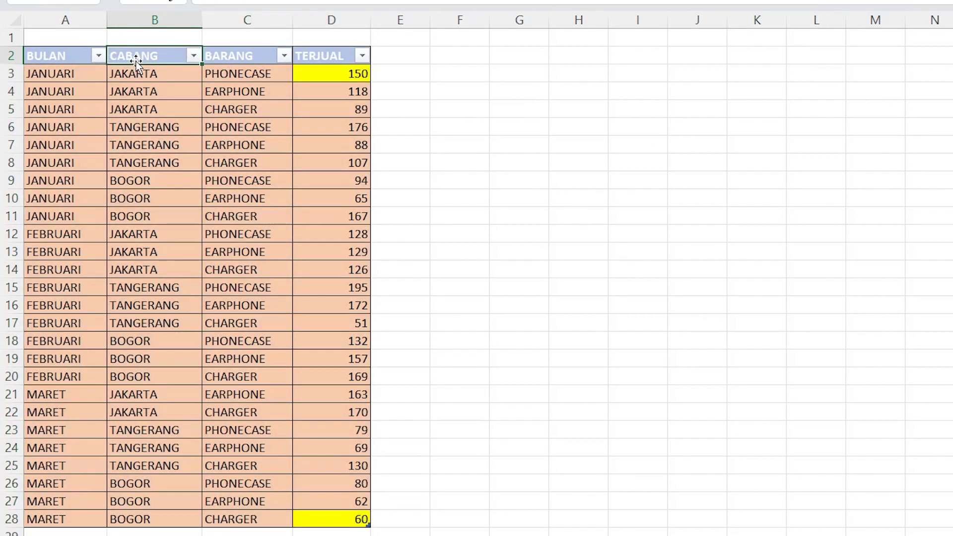
left_click(99, 55)
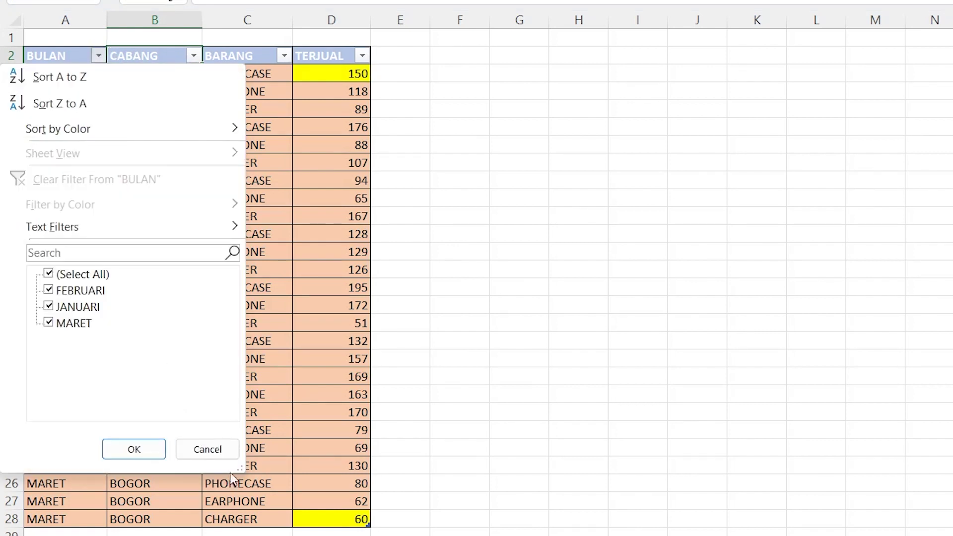
left_click(203, 449)
left_click(272, 248)
left_click(179, 133)
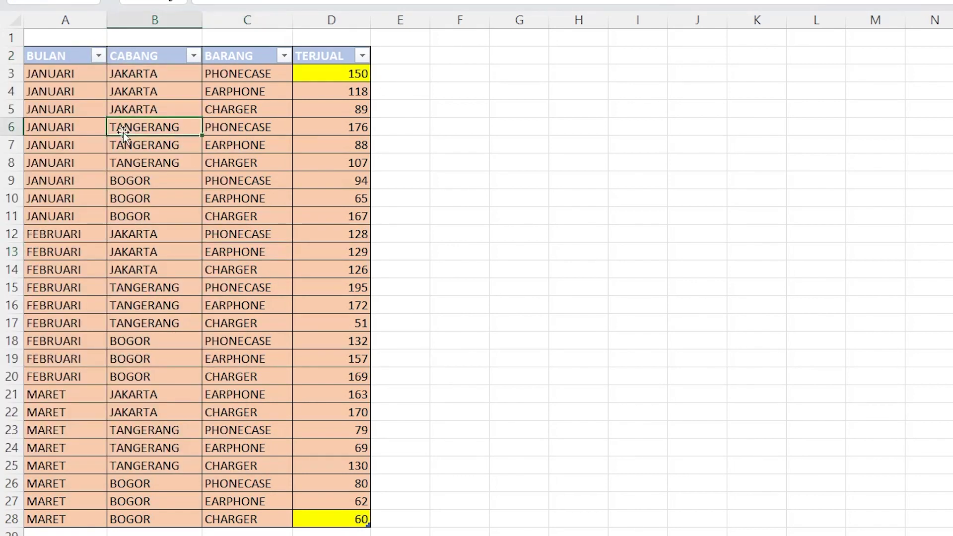
left_click(165, 167)
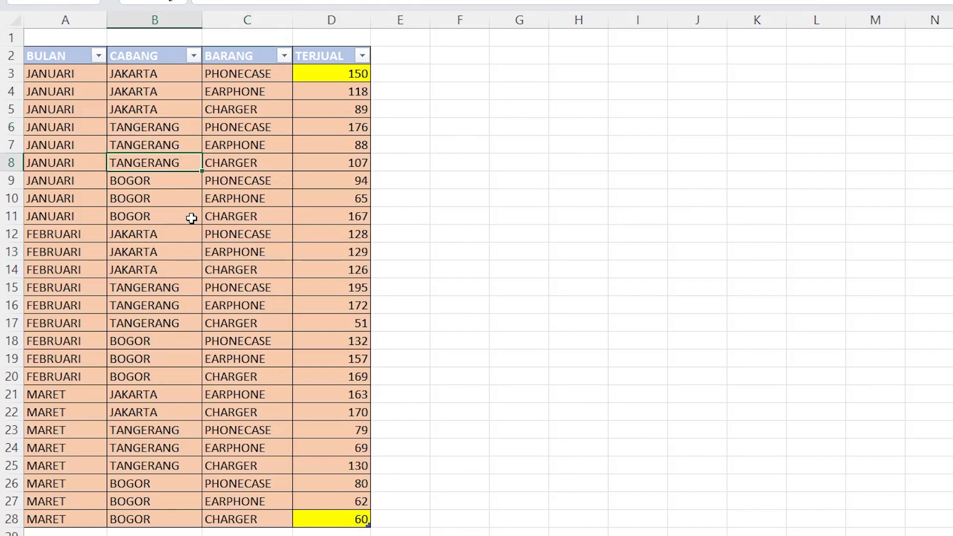
Examine the empty rows 29 to 36 directly below the sales table, where additional data would go
scroll(191, 219, "down", 3)
left_click_drag(49, 377, 289, 495)
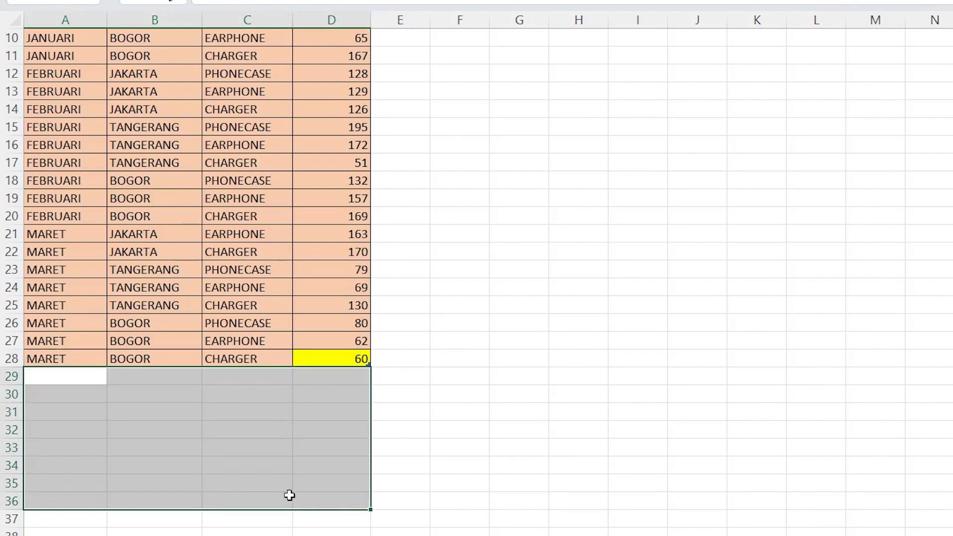
scroll(260, 433, "up", 3)
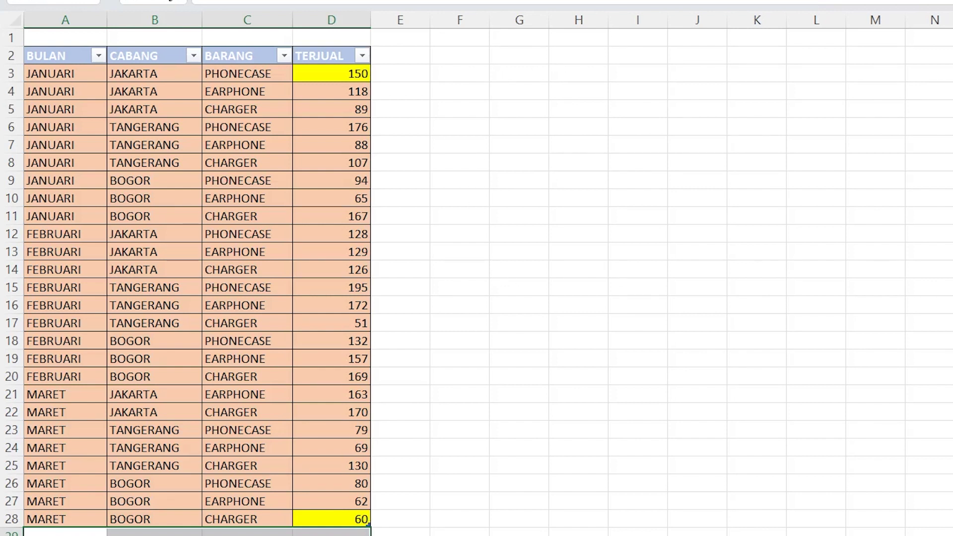
left_click(197, 109)
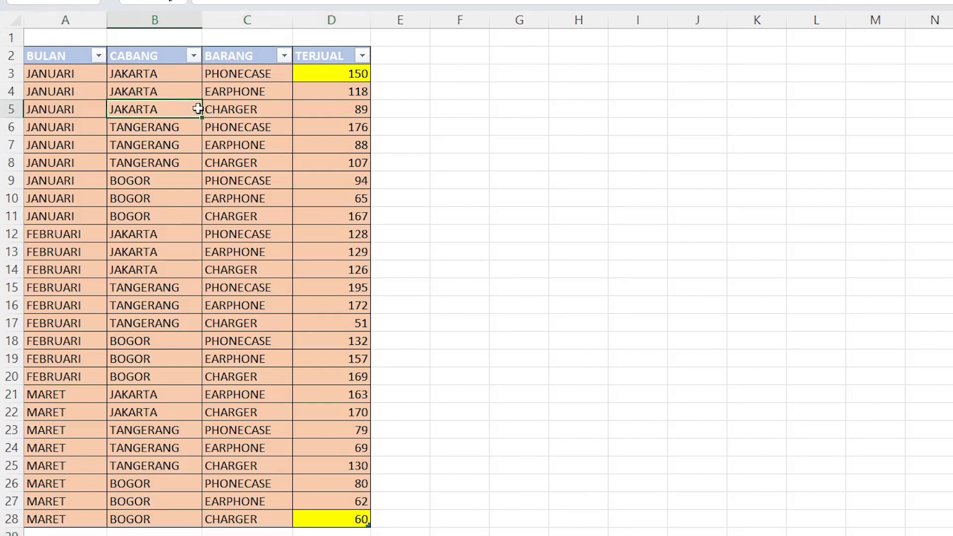
scroll(135, 127, "down", 4)
scroll(135, 127, "up", 4)
left_click(900, 1)
left_click(495, 144)
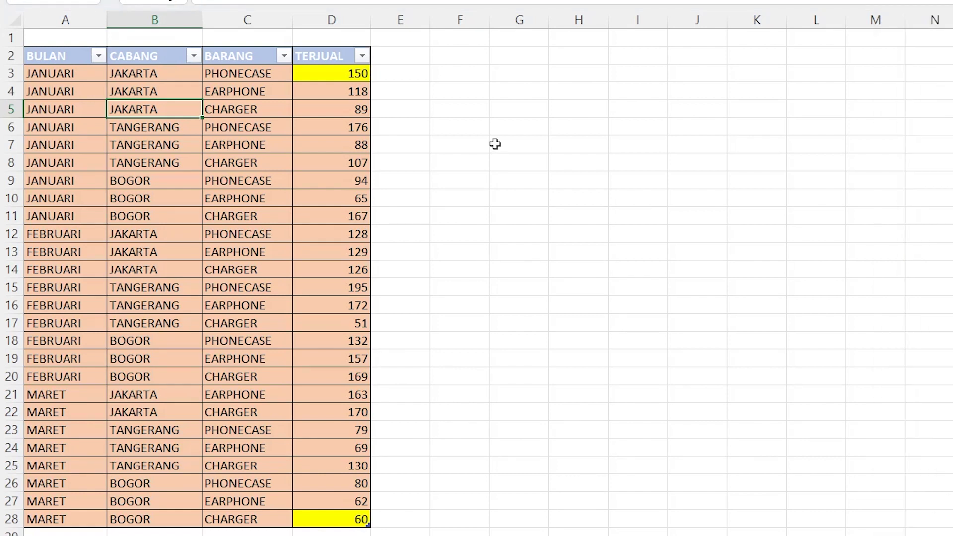
Insert a pivot table based on the whole sales table A2:D28, placed on the existing data sheet at cell G2
left_click_drag(56, 58, 340, 524)
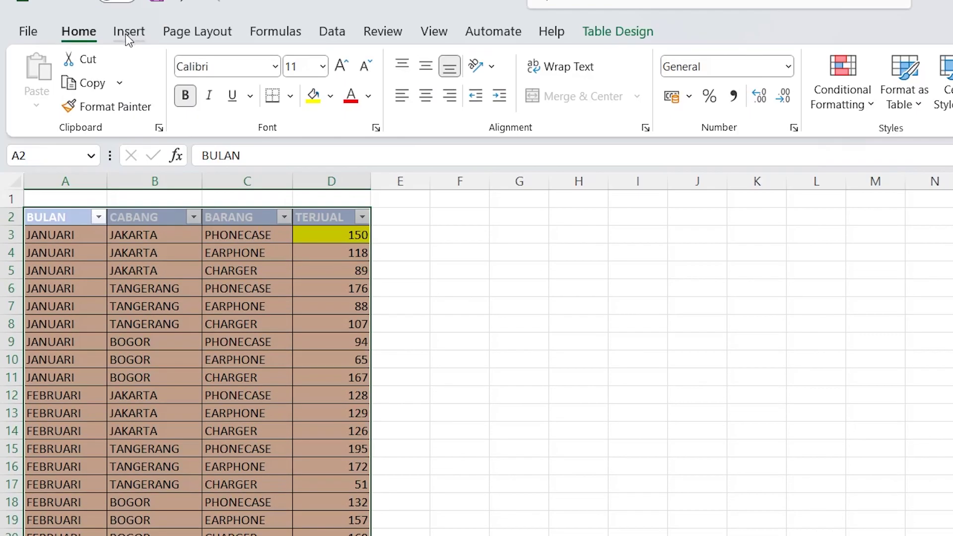
left_click(129, 32)
left_click(49, 104)
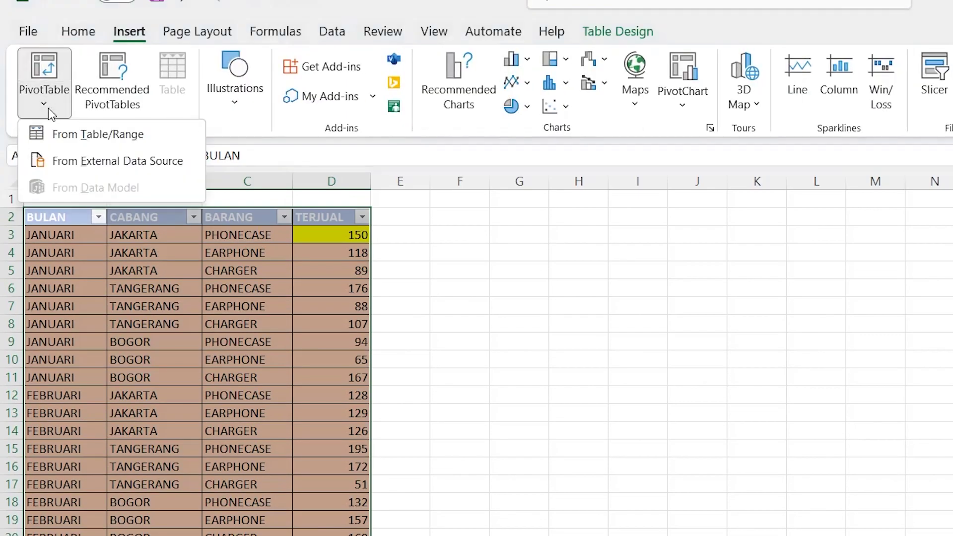
left_click(74, 137)
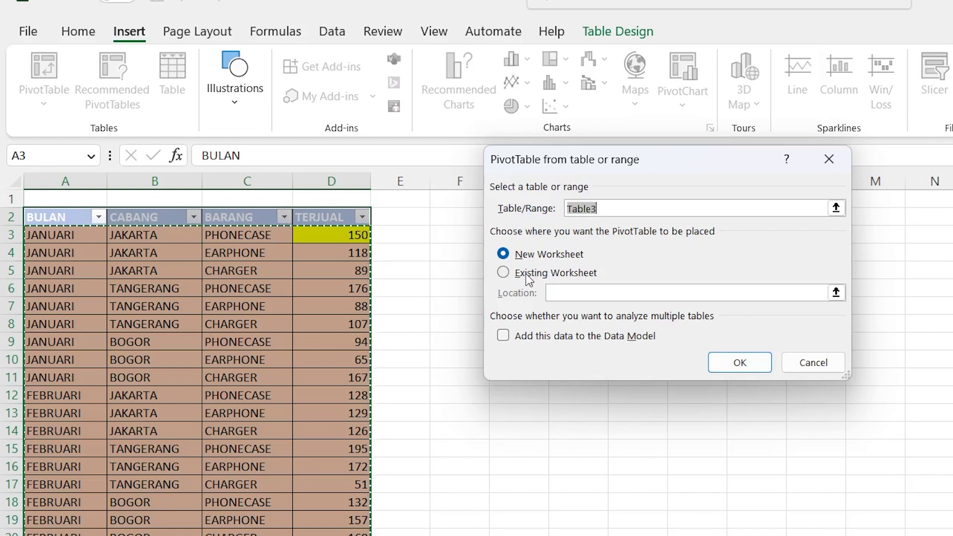
left_click_drag(686, 163, 877, 139)
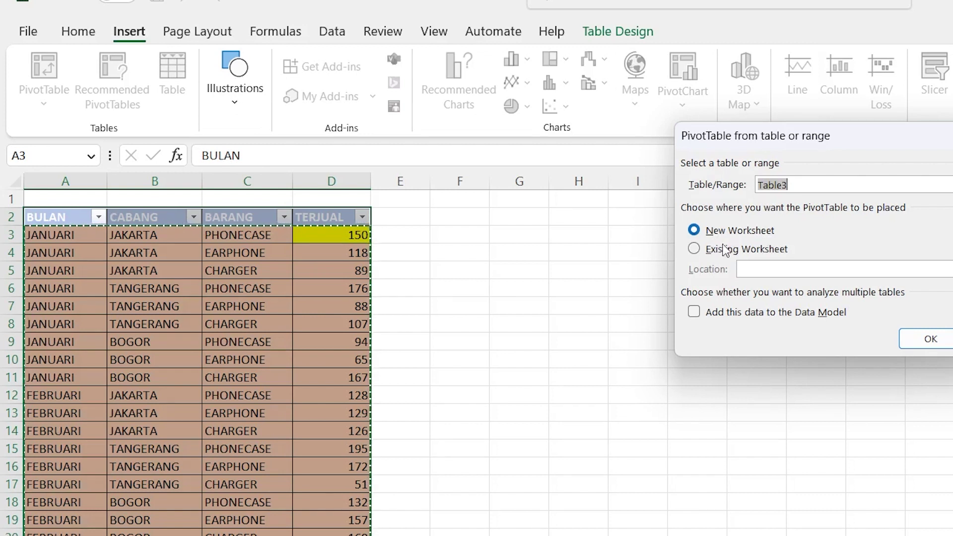
left_click(695, 250)
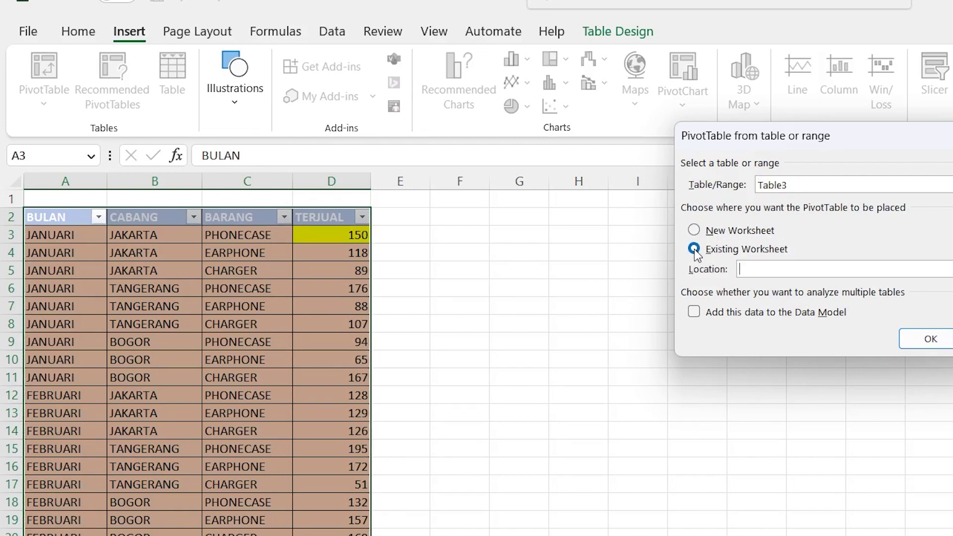
left_click(519, 219)
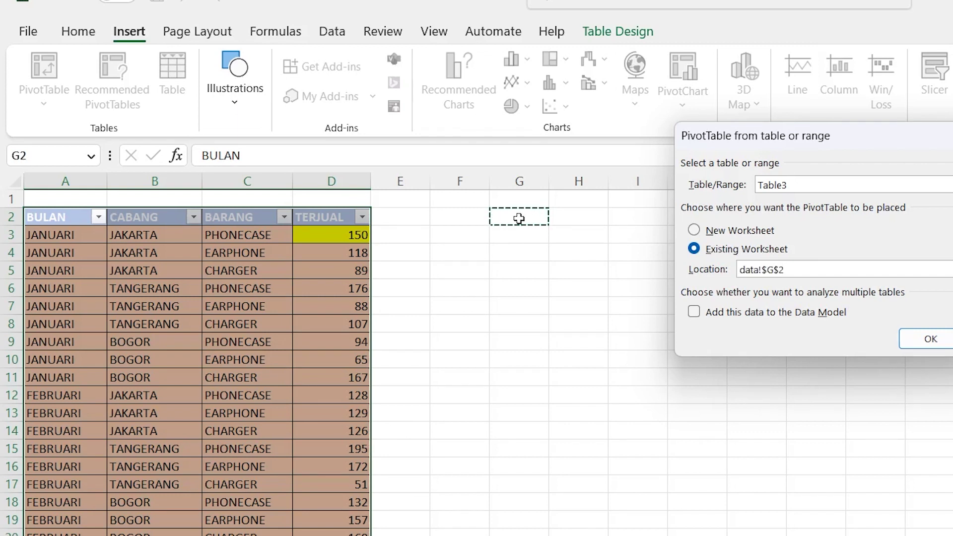
left_click(925, 343)
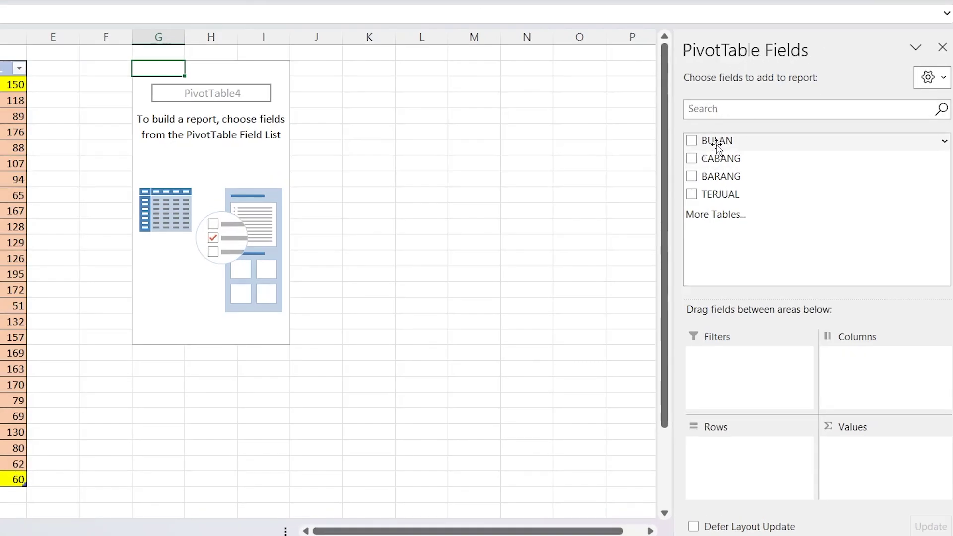
Lay out the pivot table with BULAN as filter, CABANG as columns, BARANG as rows and the sum of TERJUAL as values
left_click_drag(715, 141, 855, 366)
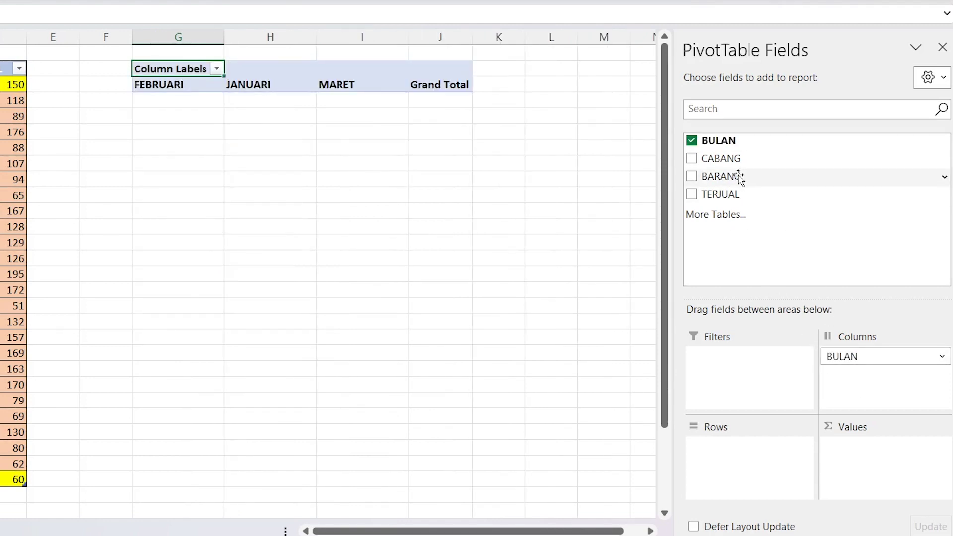
left_click_drag(728, 158, 750, 445)
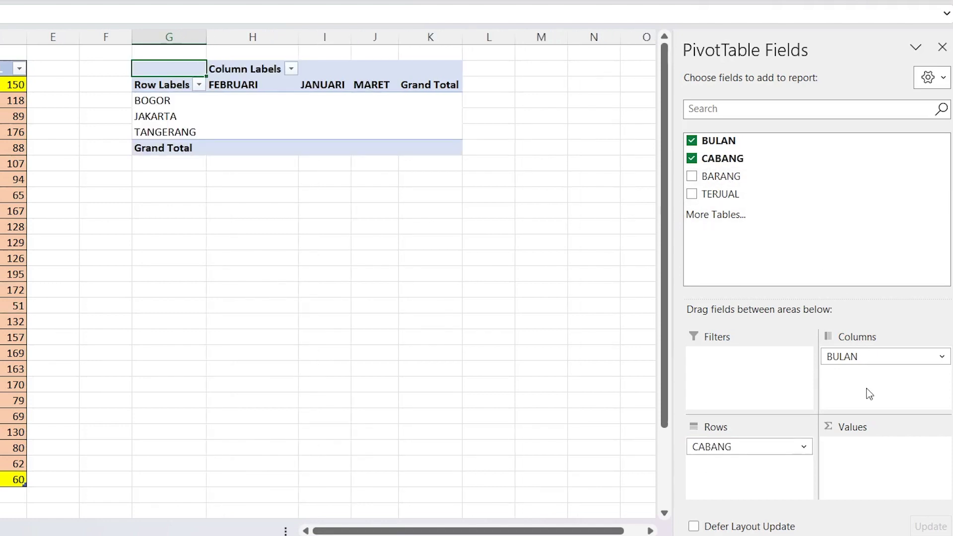
left_click_drag(849, 360, 724, 362)
left_click_drag(712, 449, 847, 373)
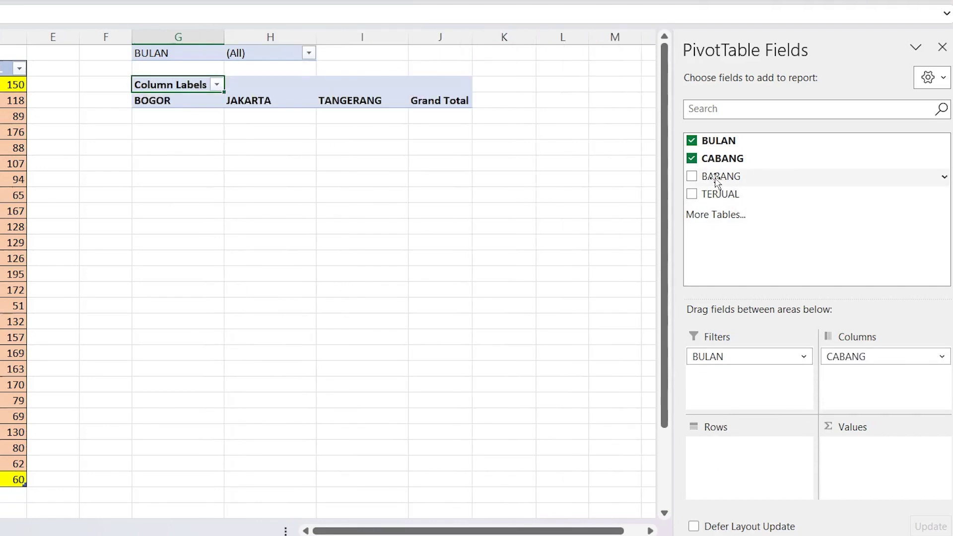
left_click_drag(717, 182, 724, 453)
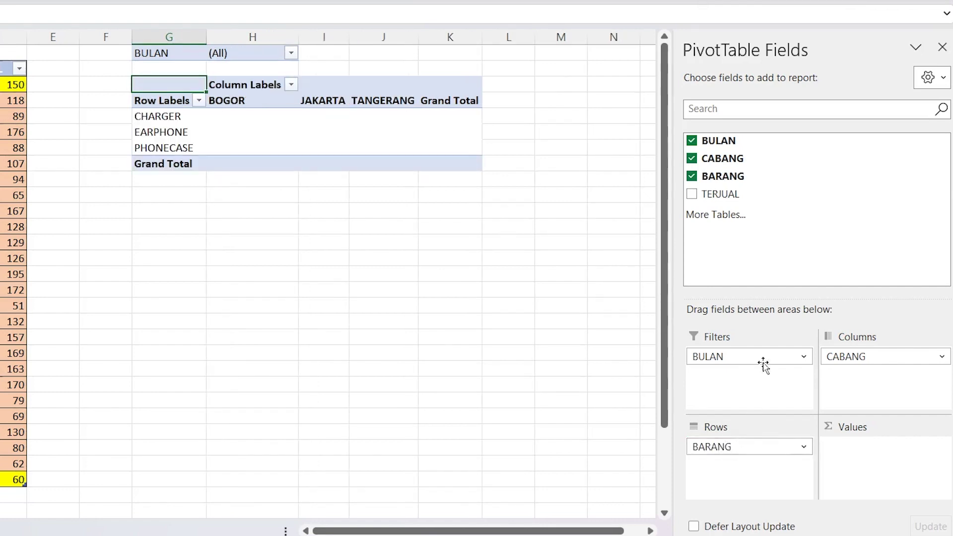
left_click_drag(717, 199, 868, 472)
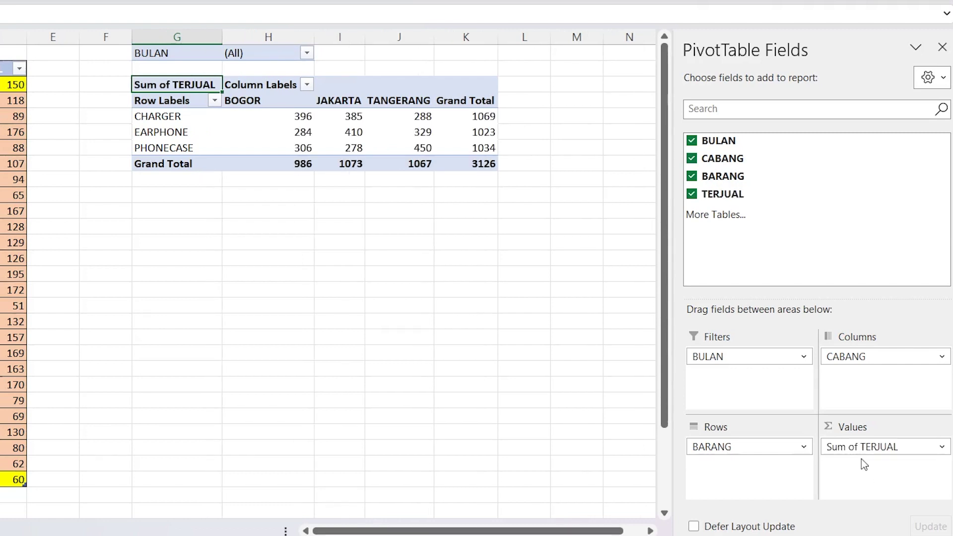
left_click(942, 46)
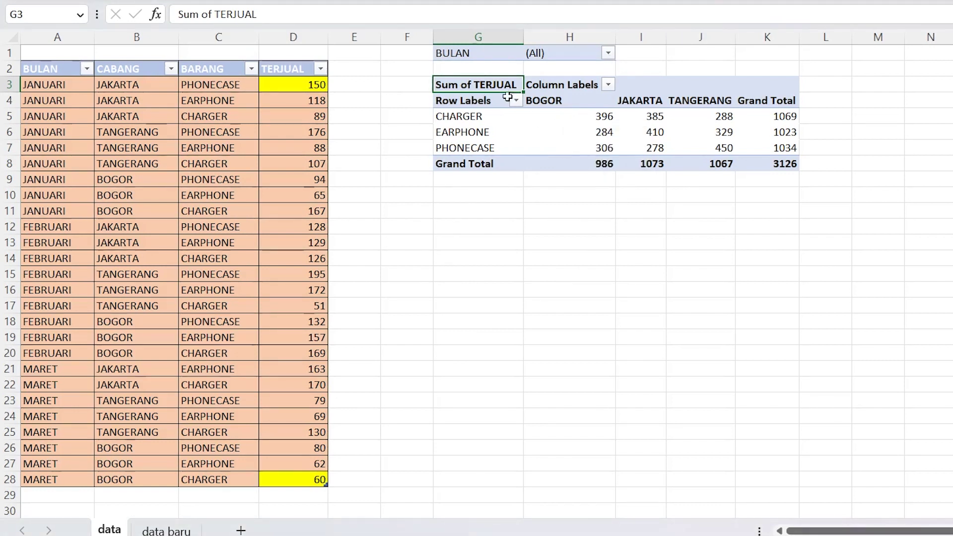
Check which months the pivot table's BULAN filter offers before adding new data
left_click(608, 53)
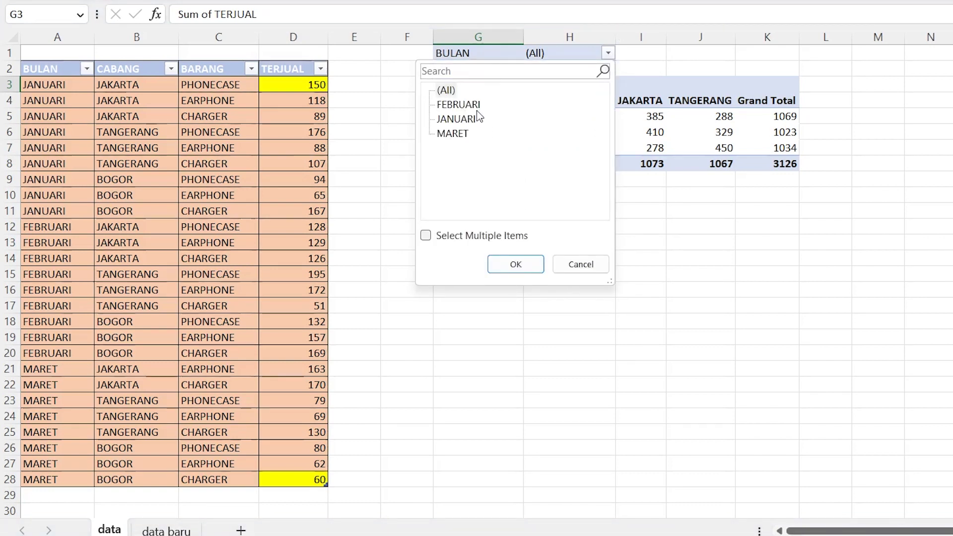
left_click(514, 265)
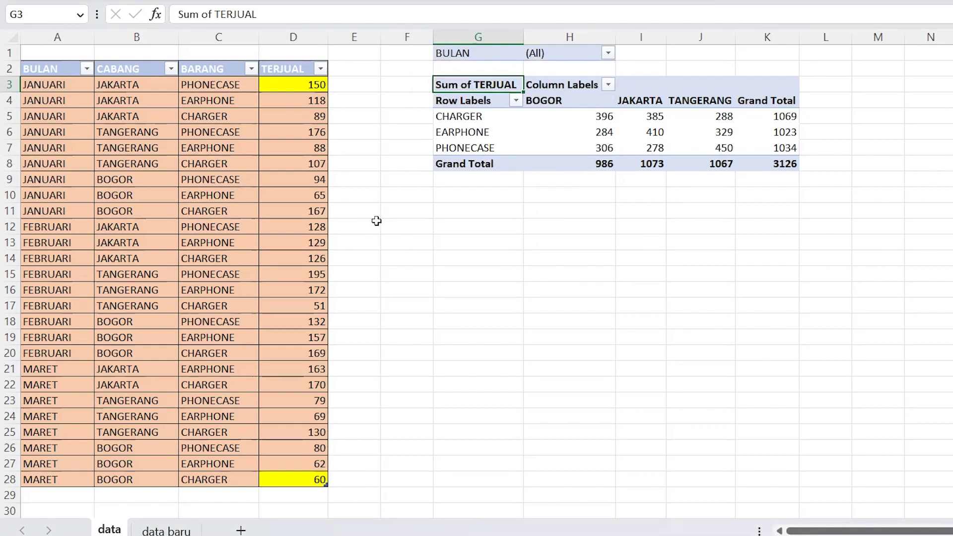
Copy the April sales rows A2:D9 from the data baru sheet
left_click(170, 531)
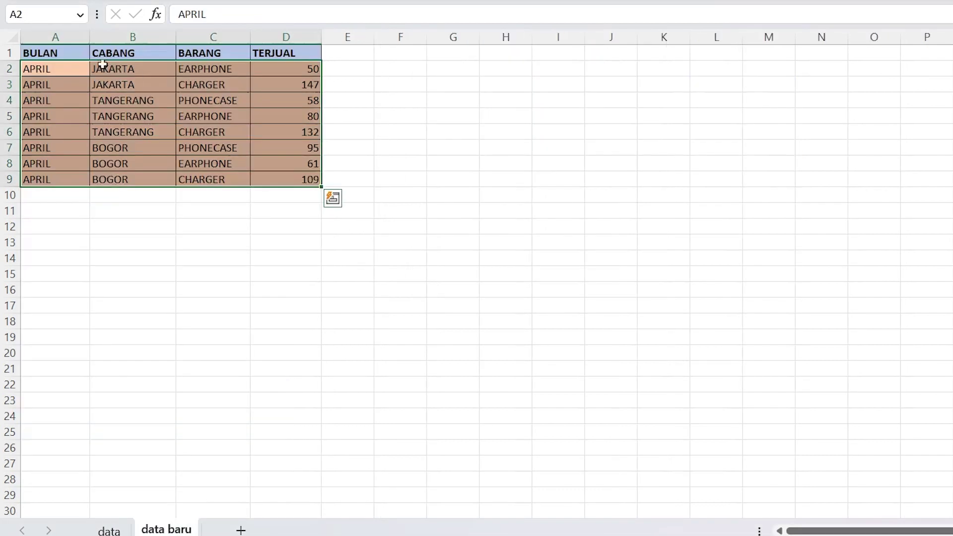
right_click(76, 69)
key("Escape")
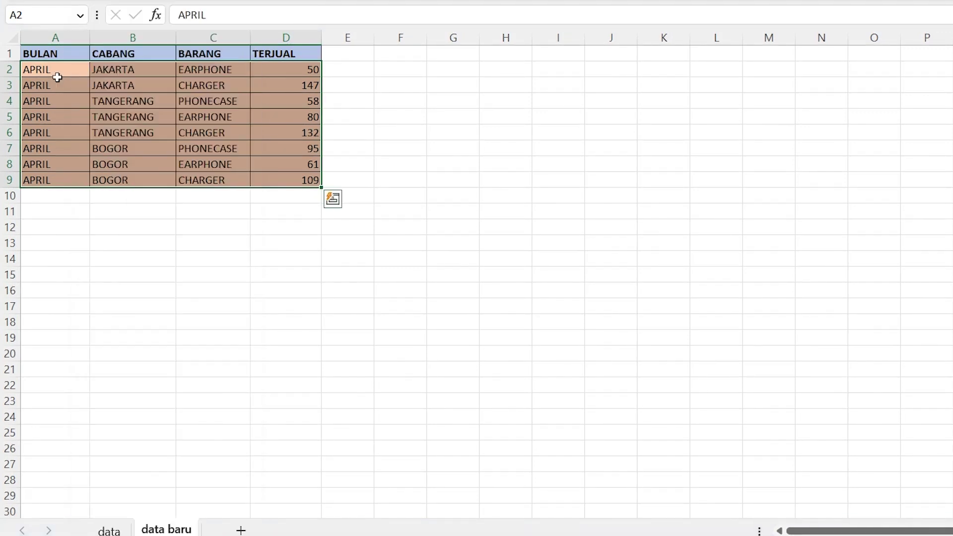
left_click_drag(58, 68, 293, 181)
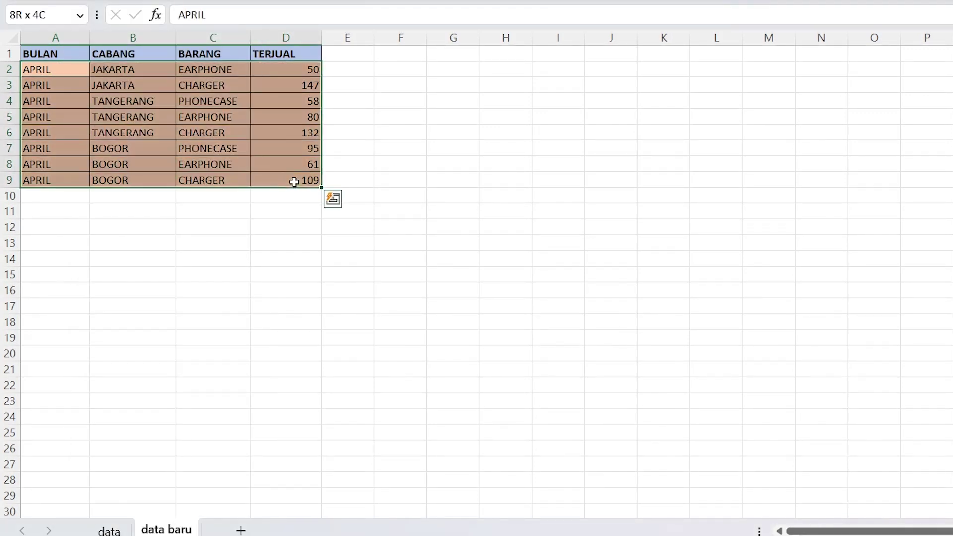
right_click(255, 127)
left_click(294, 75)
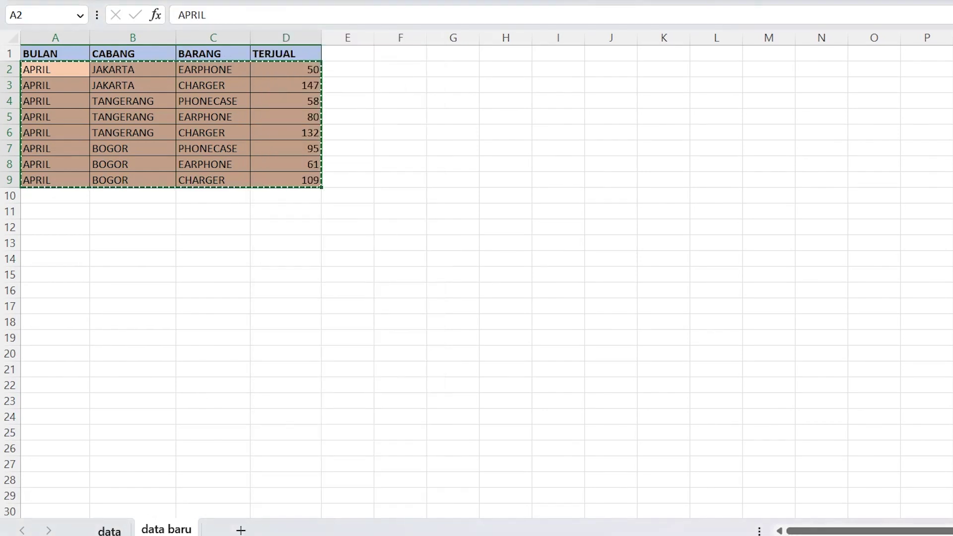
Paste the copied April rows directly below the sales table on the data sheet, starting at cell A29
left_click(117, 532)
scroll(124, 437, "down", 3)
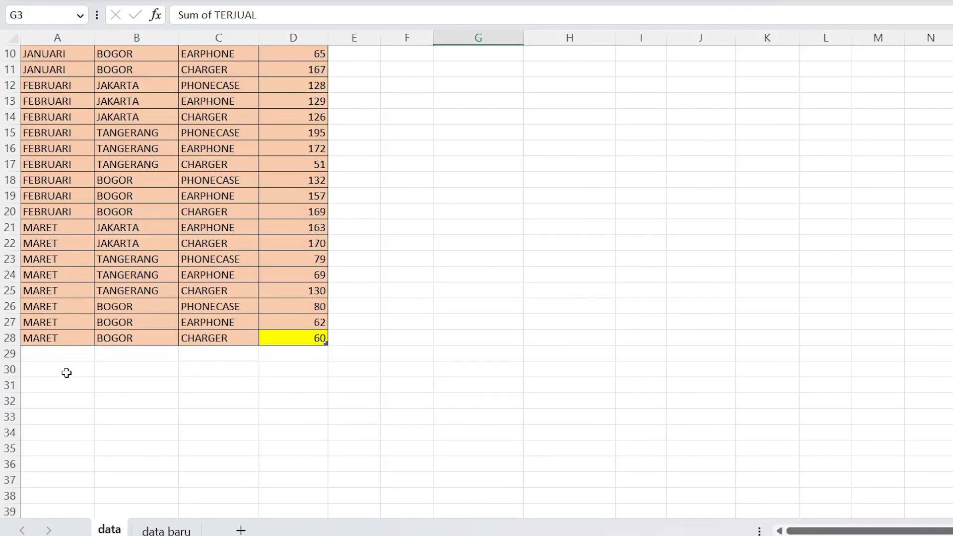
left_click(59, 354)
right_click(59, 355)
left_click(100, 149)
Compare the month options in the pivot table's BULAN filter with the April rows added to the sales table
scroll(396, 352, "up", 3)
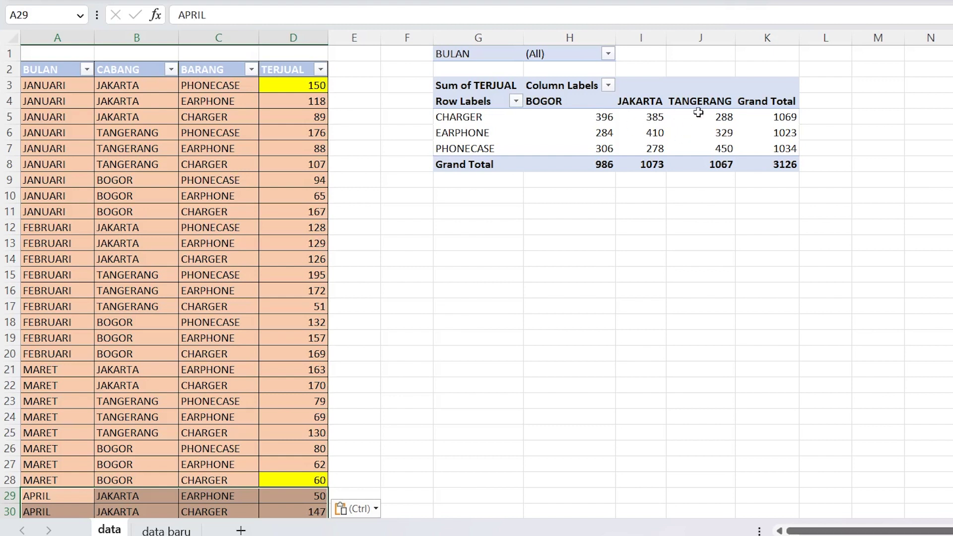
left_click(608, 53)
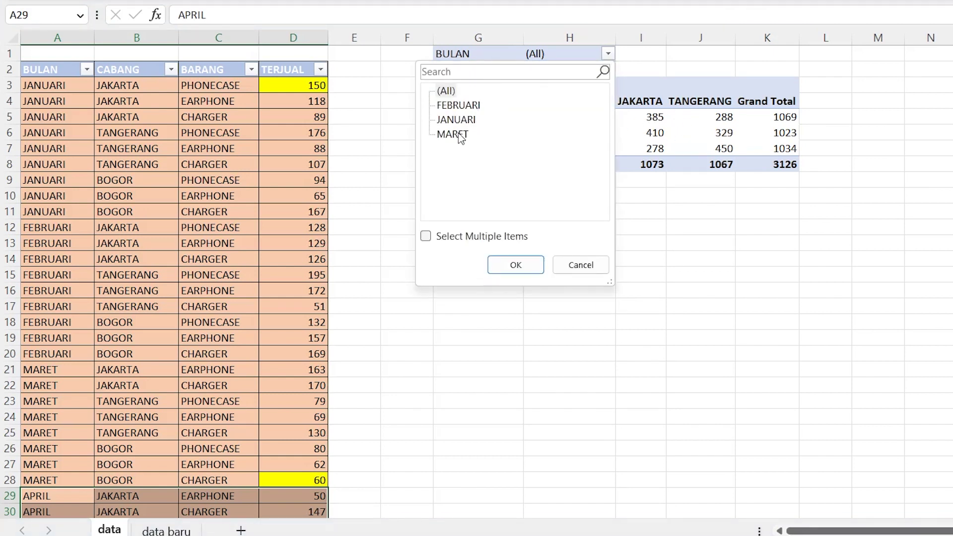
left_click(516, 269)
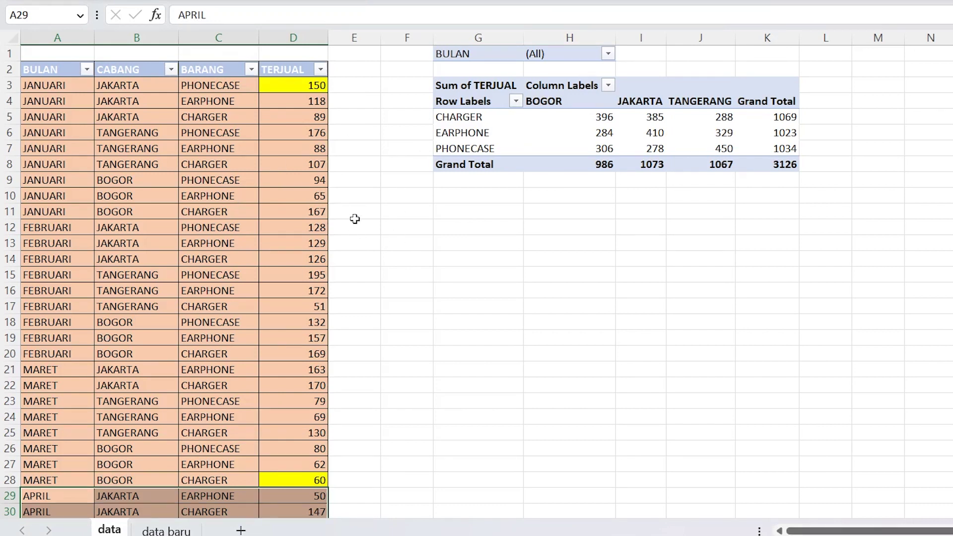
scroll(354, 219, "down", 5)
scroll(204, 261, "up", 5)
Refresh the pivot table so it includes the April rows added to its source table
left_click(585, 127)
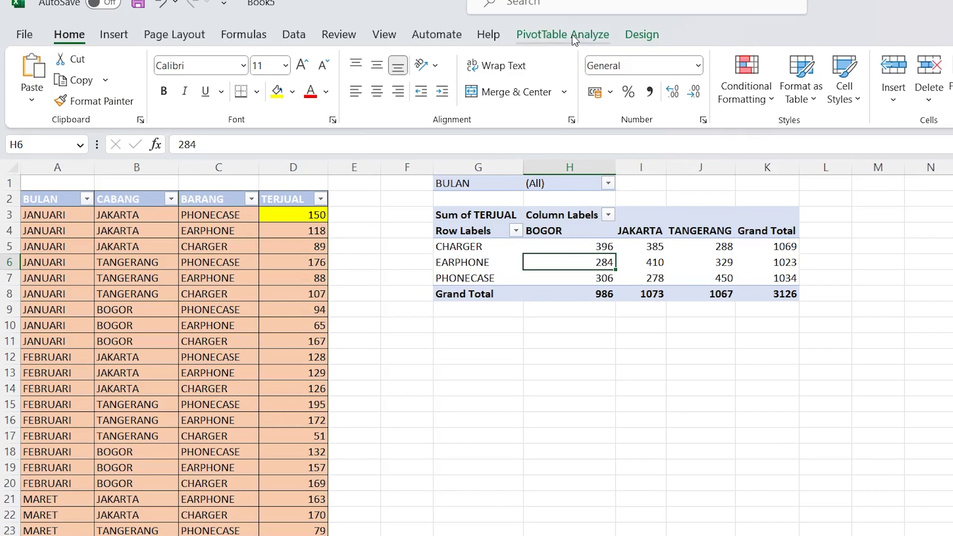
left_click(569, 35)
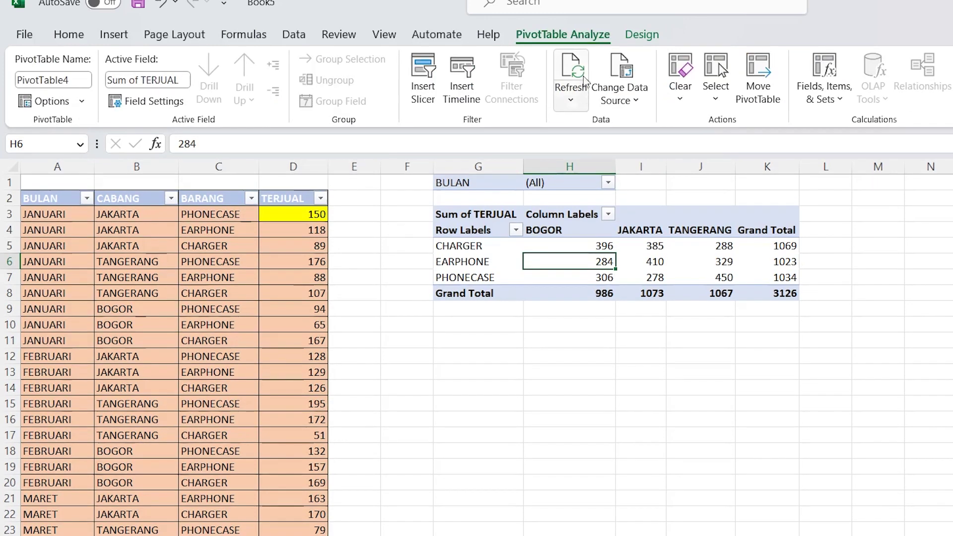
left_click(581, 74)
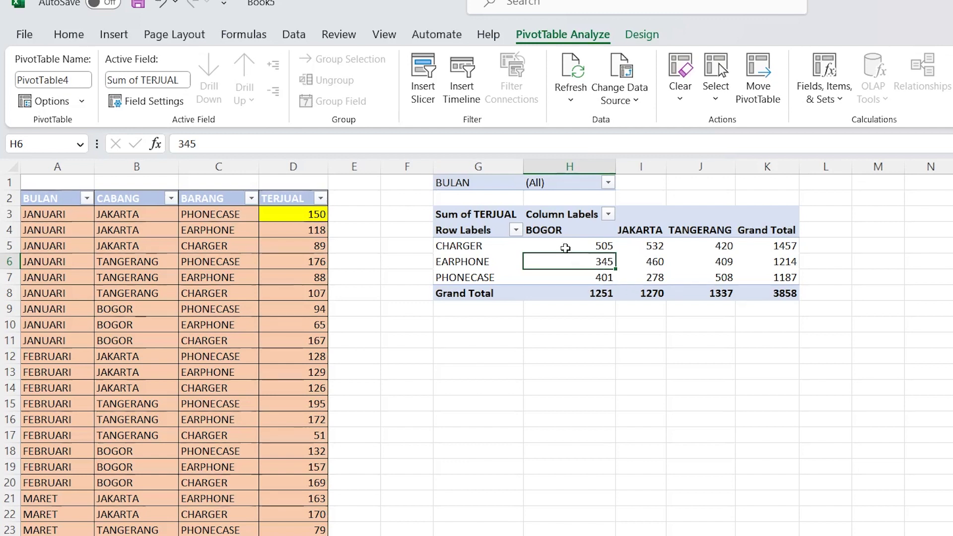
Review the refreshed pivot totals against the source rows and check the BULAN filter for APRIL
mouse_move(562, 246)
scroll(318, 294, "down", 1)
scroll(279, 434, "down", 5)
scroll(279, 434, "up", 6)
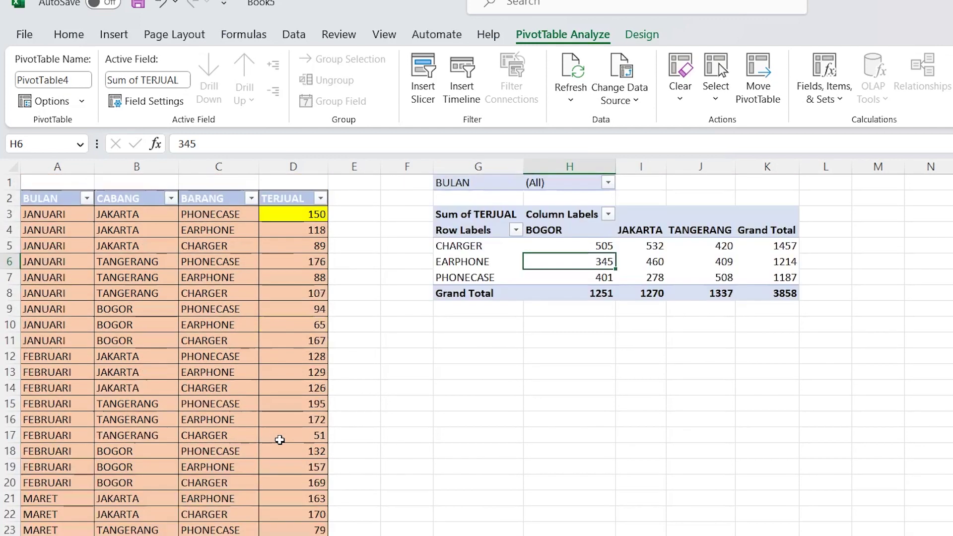
left_click(609, 183)
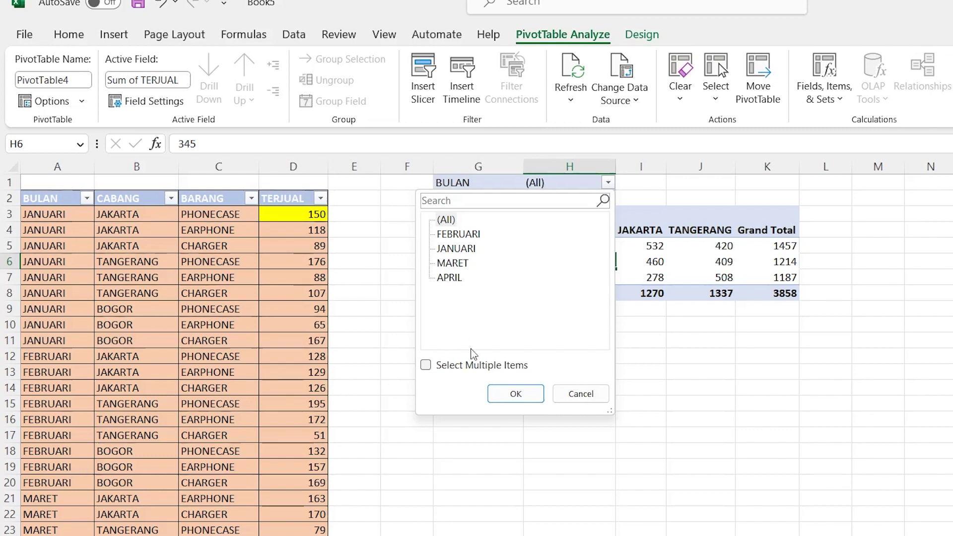
left_click(515, 394)
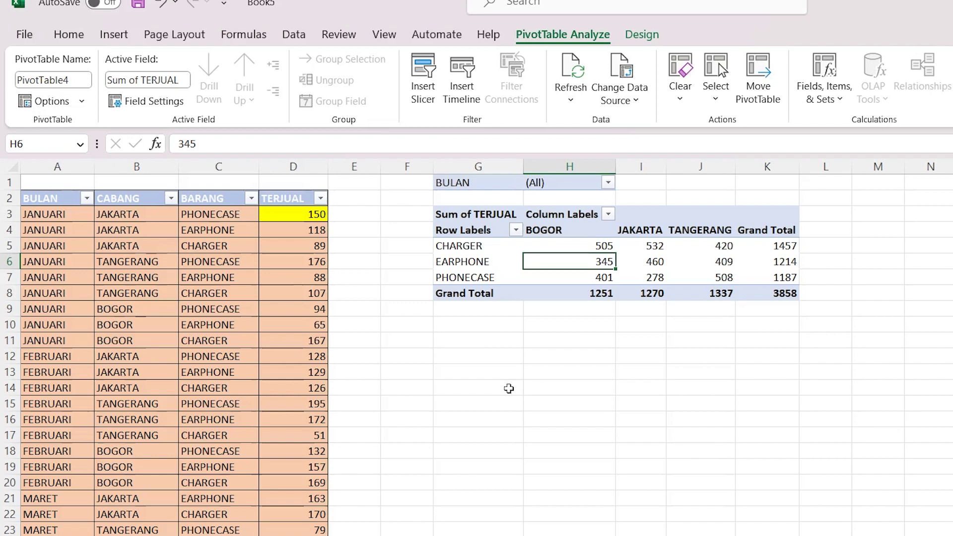